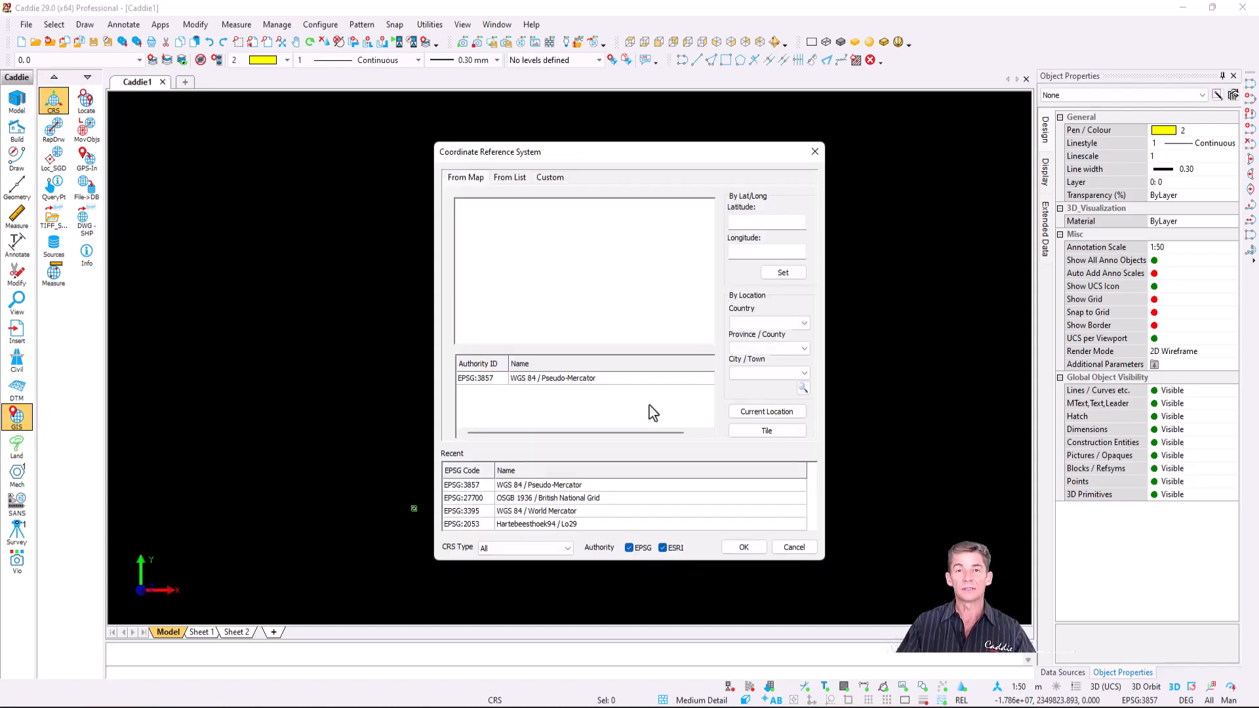
Search the city list for Hawaii and use it as the location for the coordinate reference system.
click(802, 389)
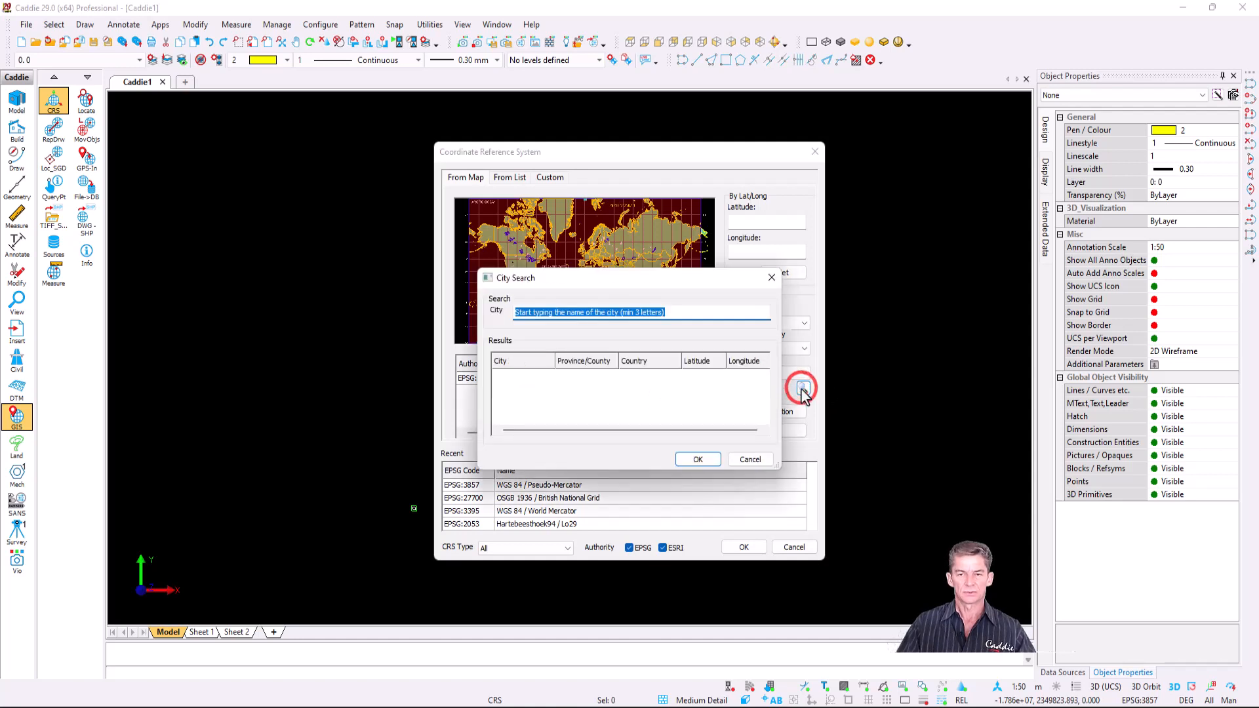
text(Hawaii)
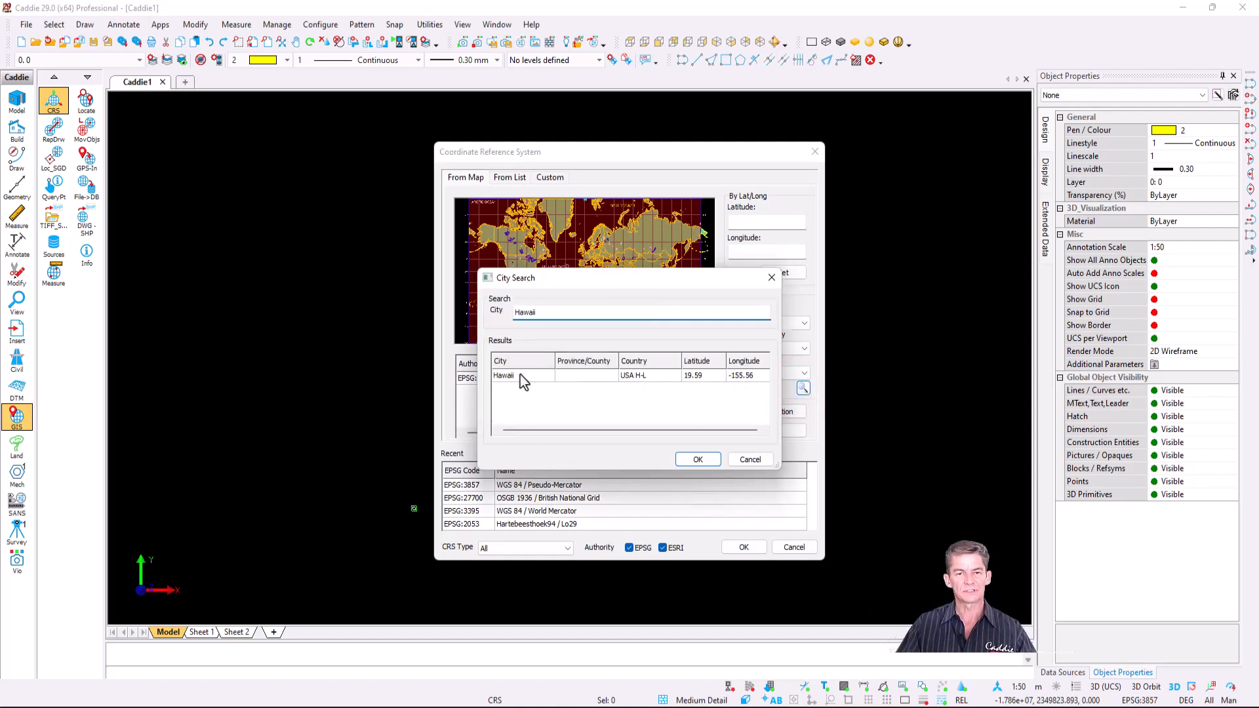
click(521, 375)
click(698, 459)
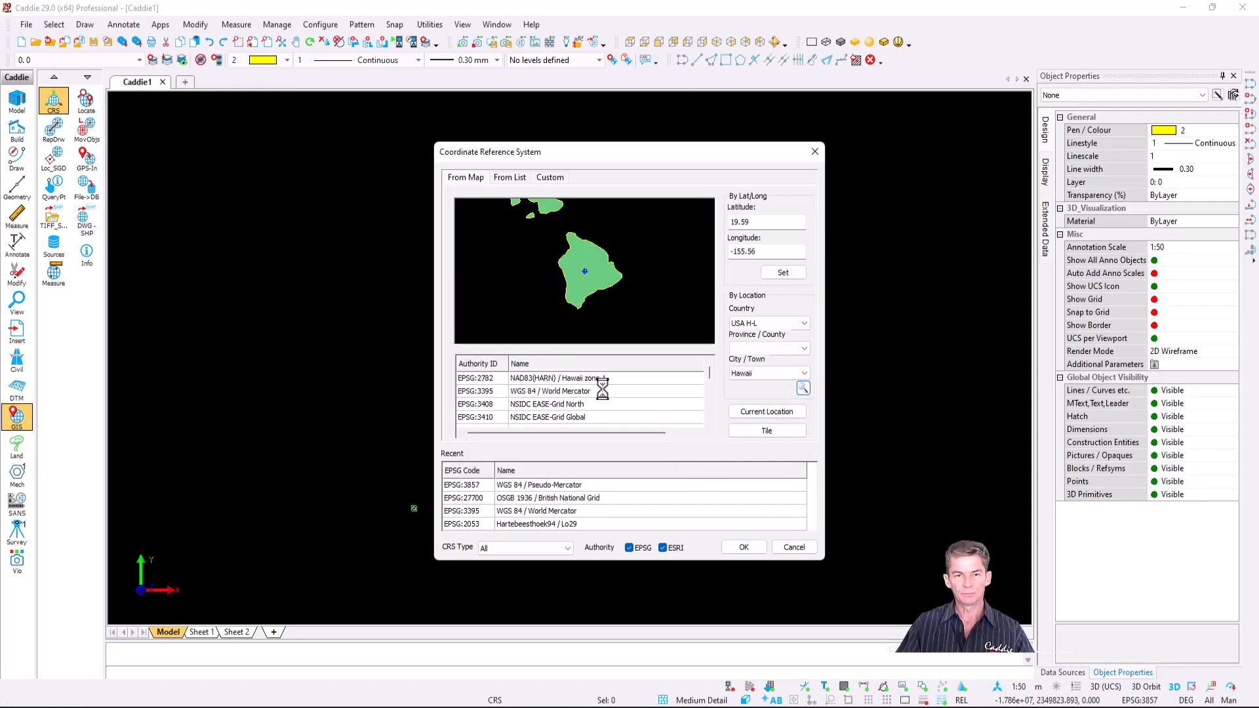
Set the coordinate reference system to EPSG:3857 WGS 84 / Pseudo-Mercator and centre the drawing on Hawaii with a 35 km screen width.
click(551, 485)
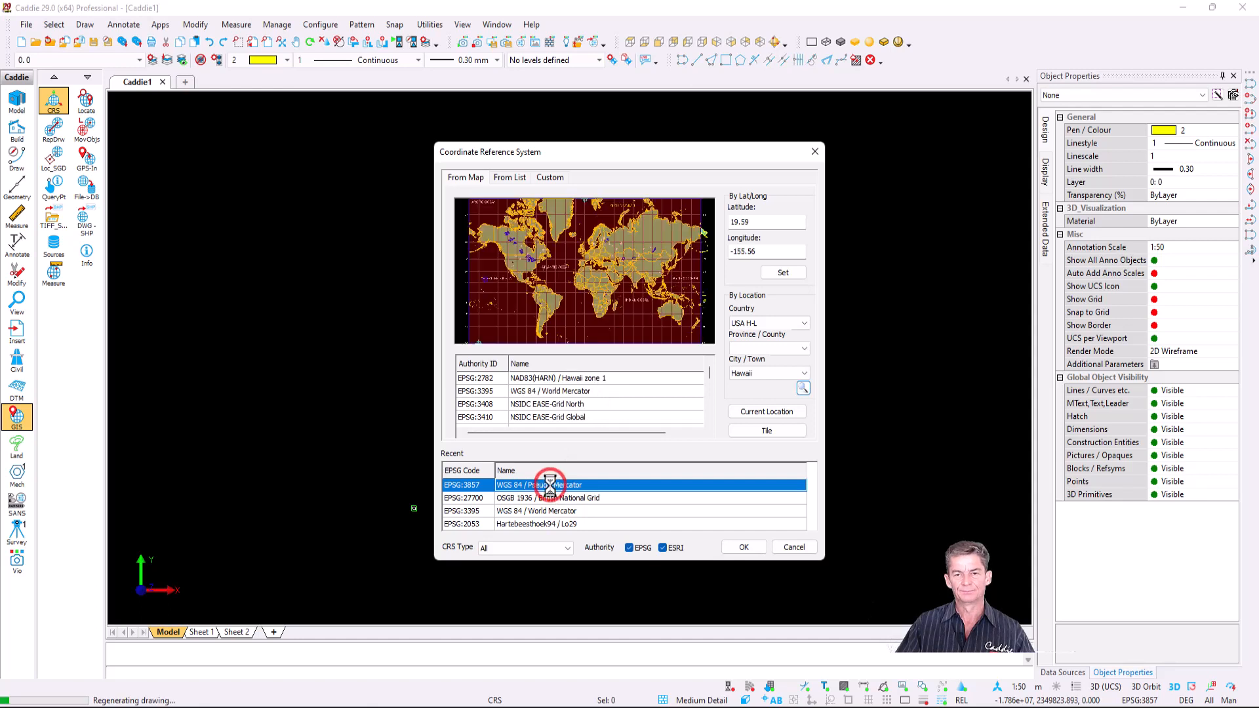
click(739, 550)
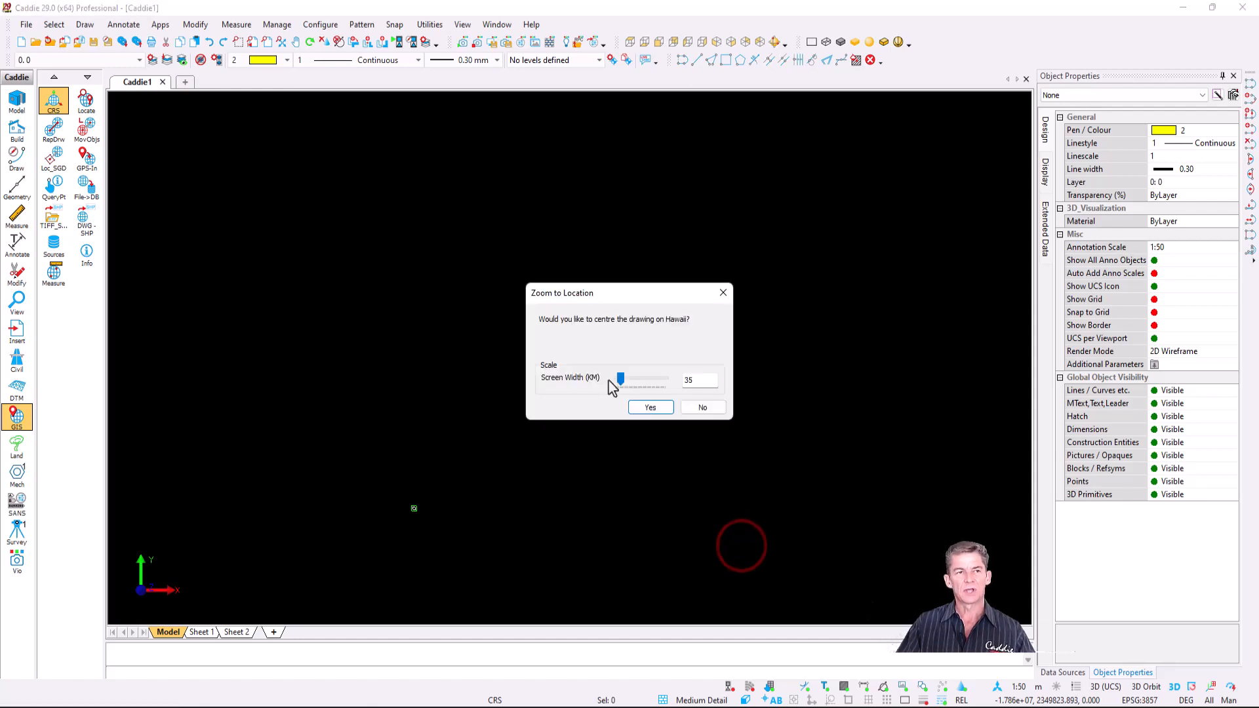
click(652, 407)
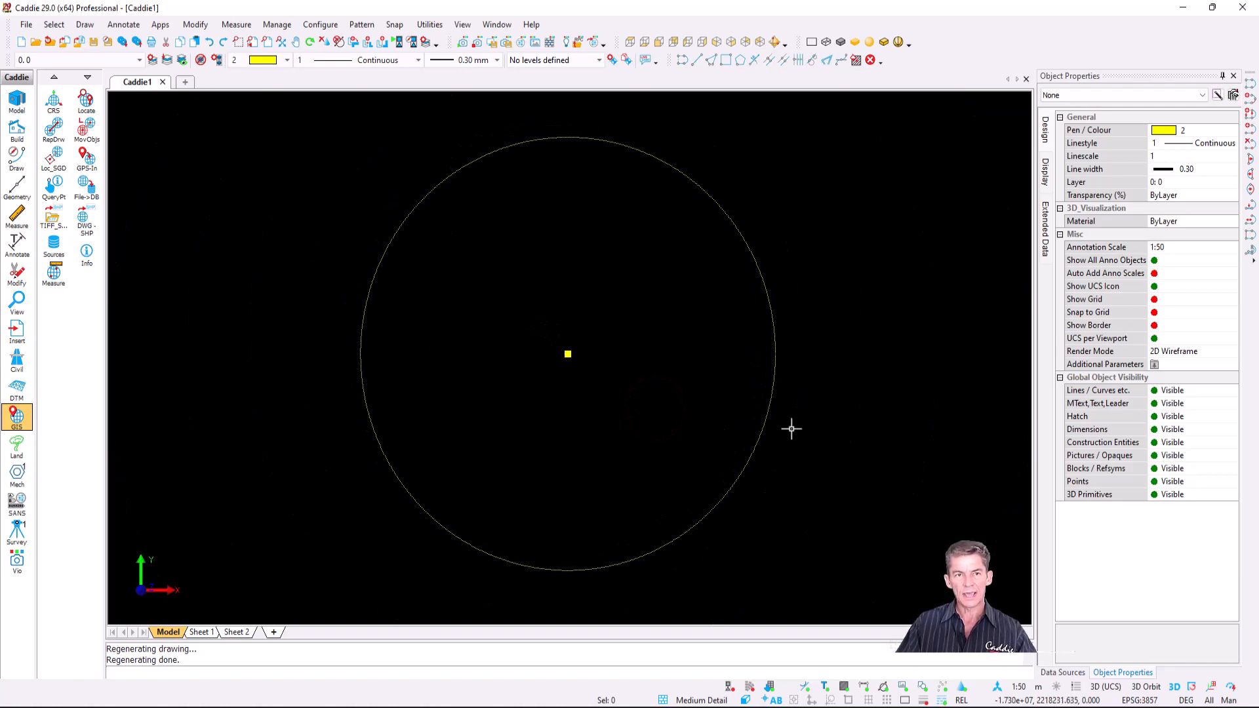
Start adding a new GIS data source of the type ArcGIS Map / Feature Service.
click(54, 245)
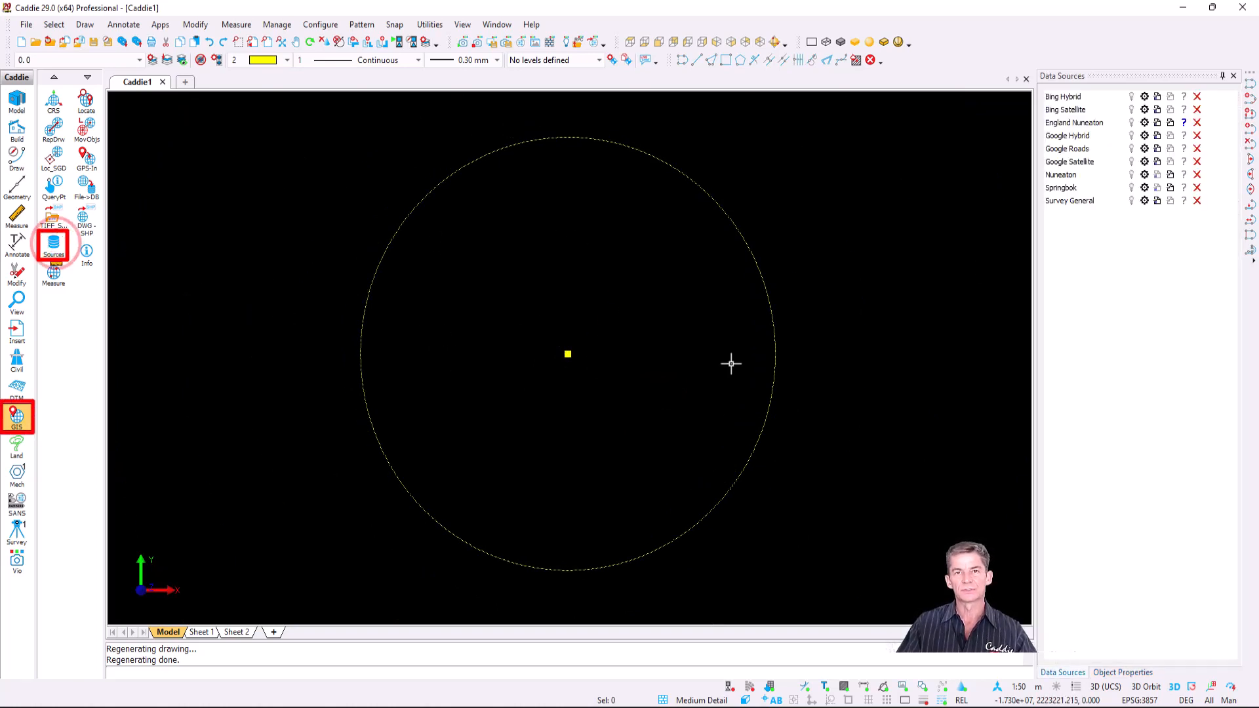
right_click(1081, 162)
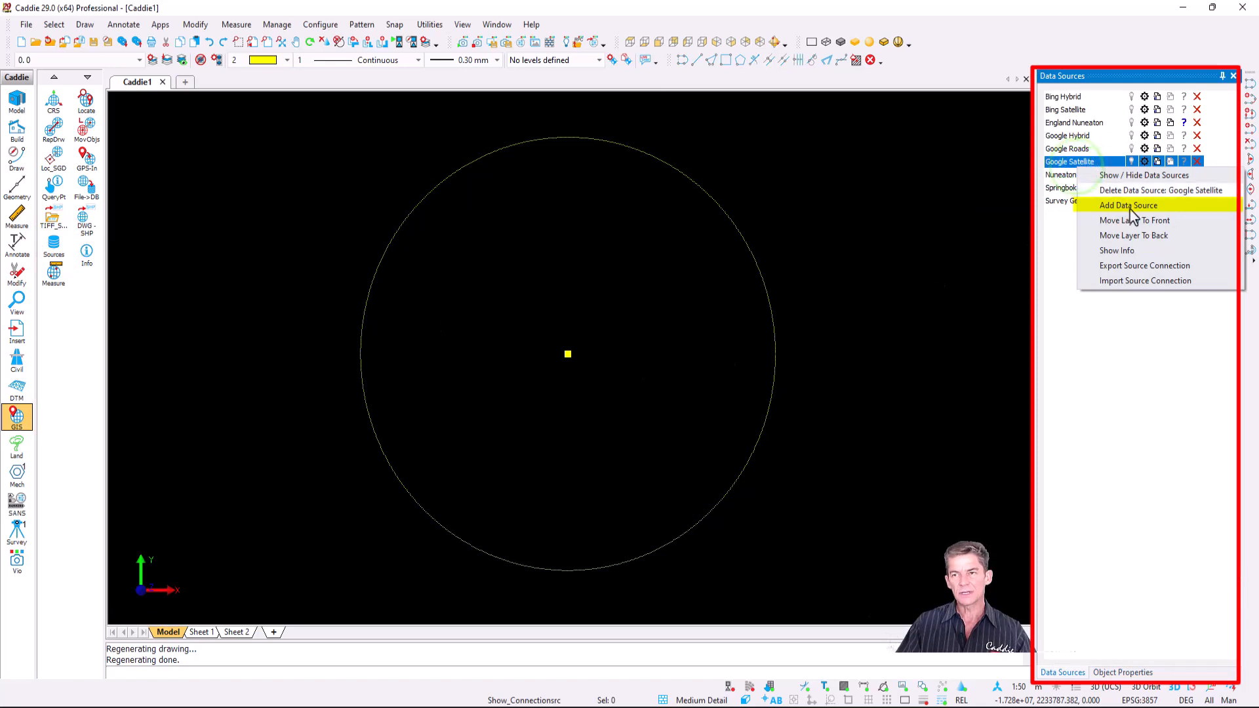
click(1129, 206)
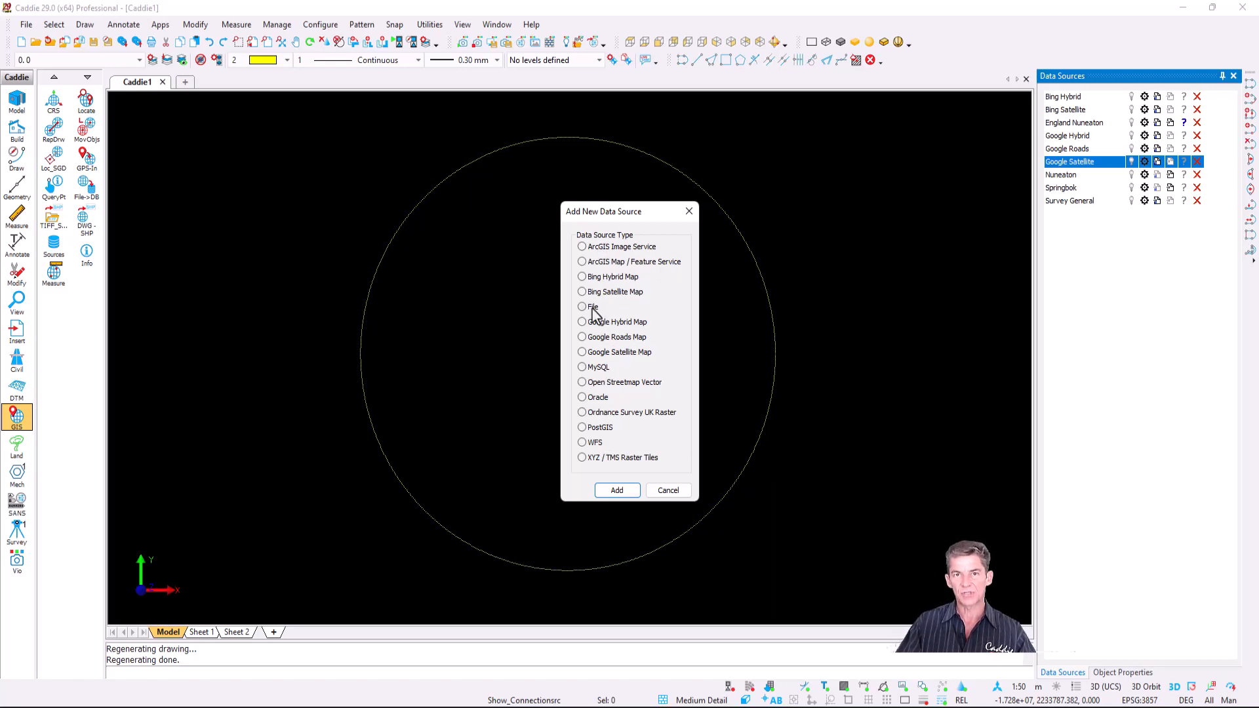
click(631, 261)
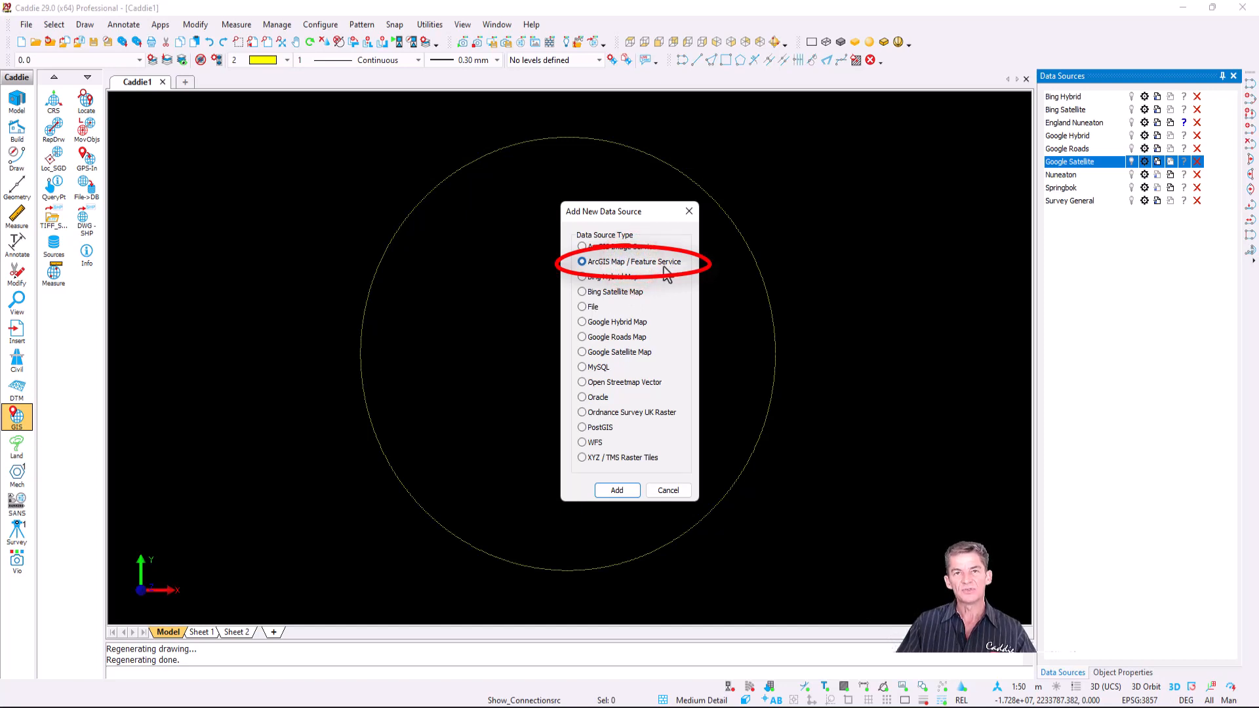
click(616, 490)
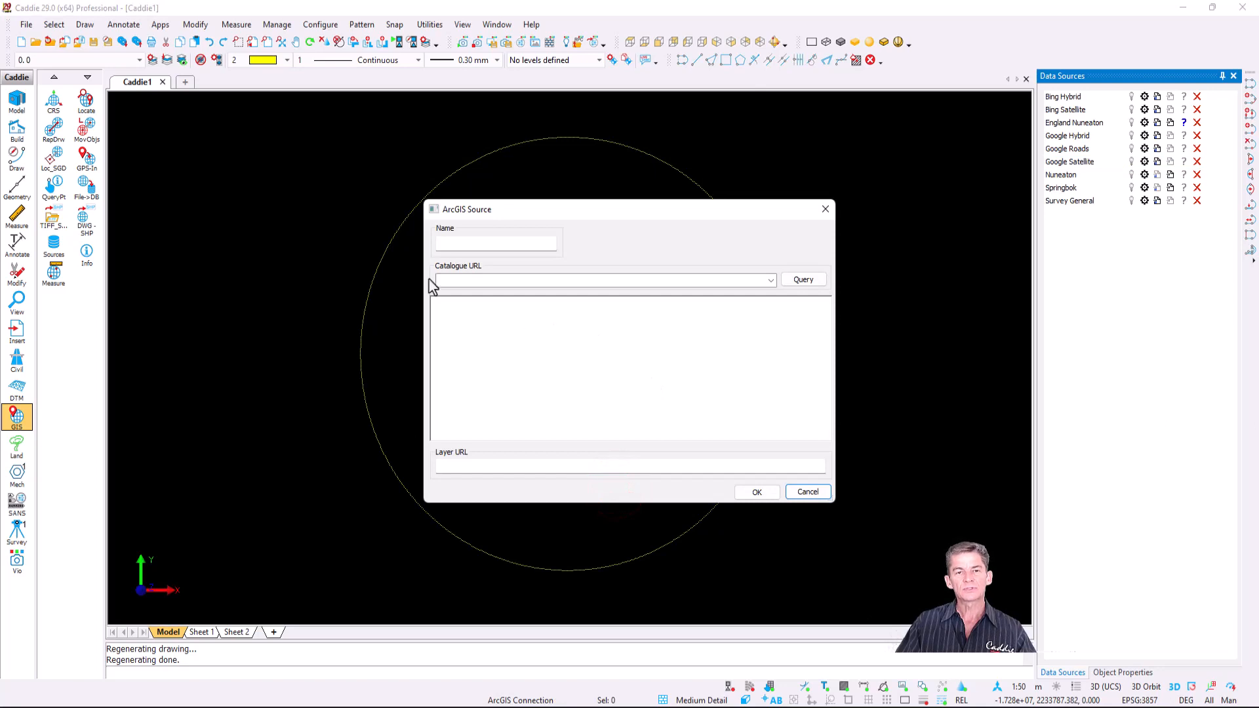
click(491, 281)
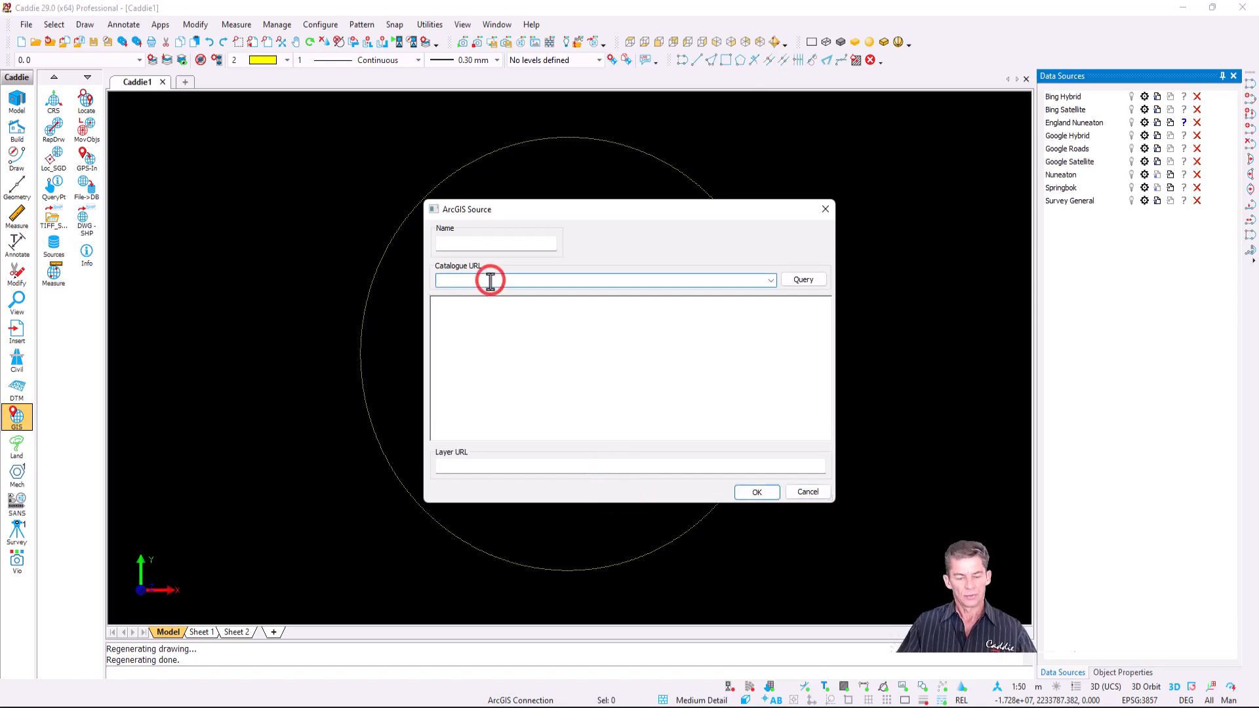
text(https://carto.nationalmap.gov/arcgis/rest/services/contours/MapServer)
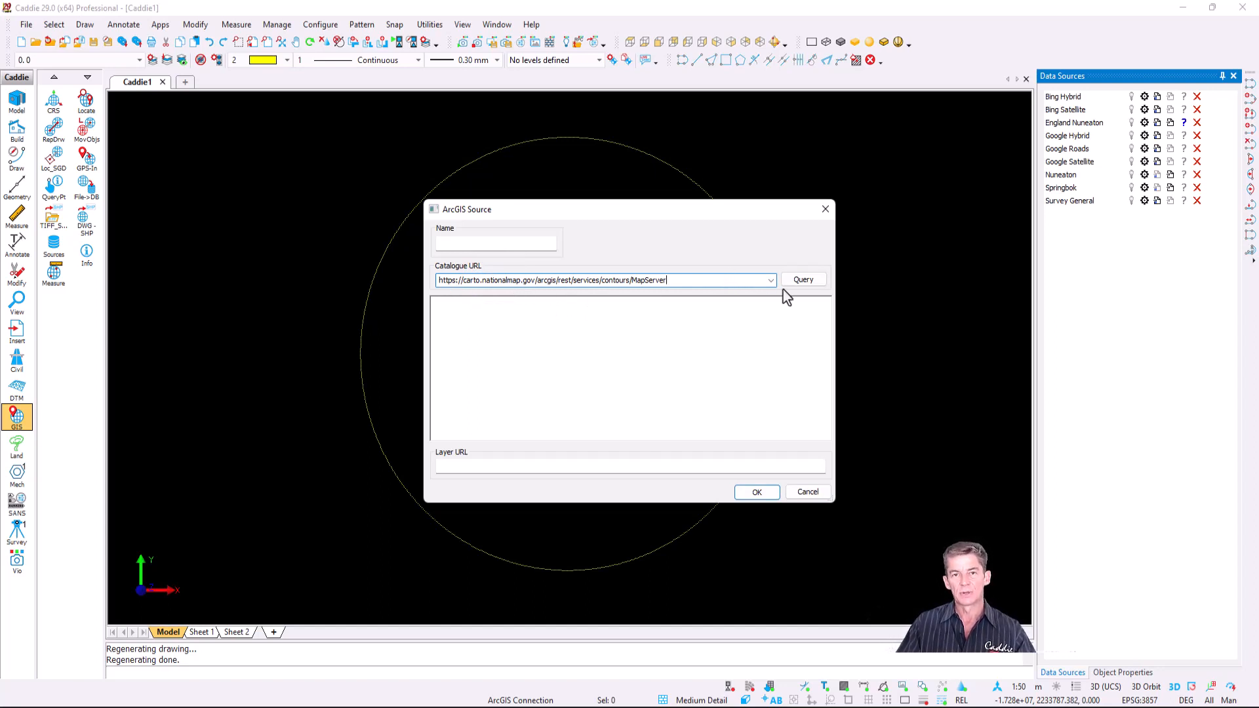
click(809, 282)
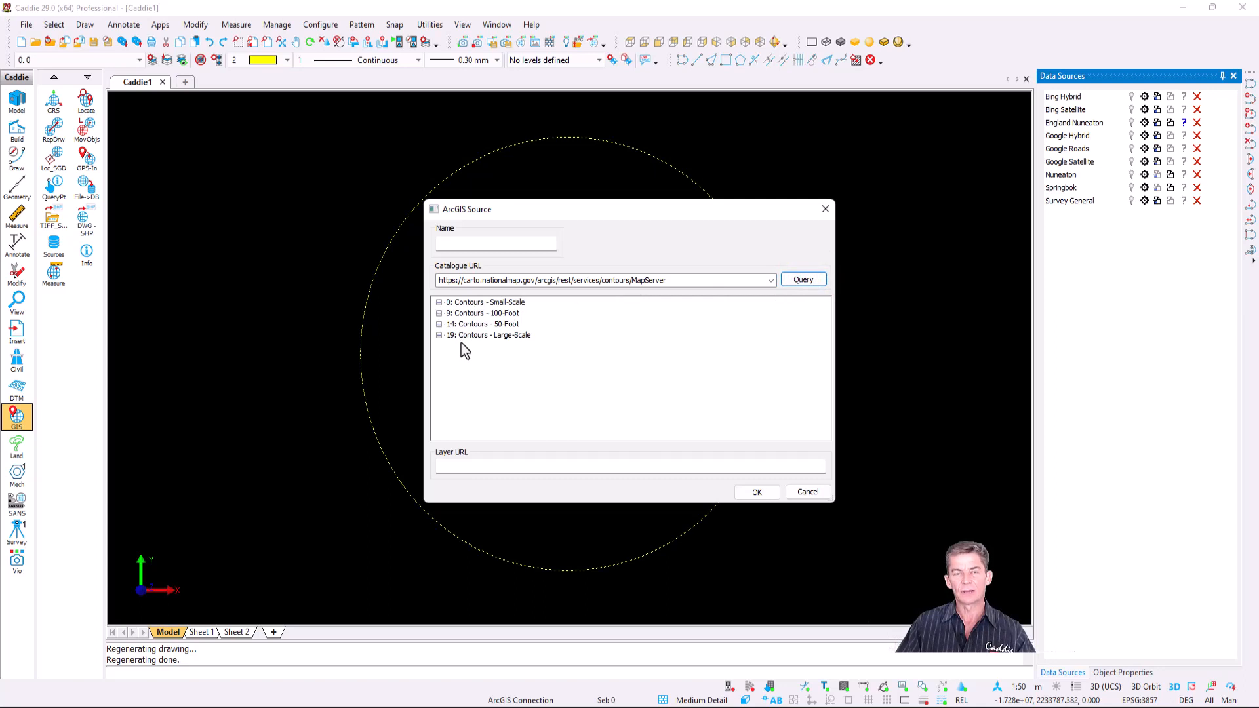
Name the ArcGIS source Hawaii and add it with the Hawaii Contours layer from Contours - Small-Scale.
click(439, 303)
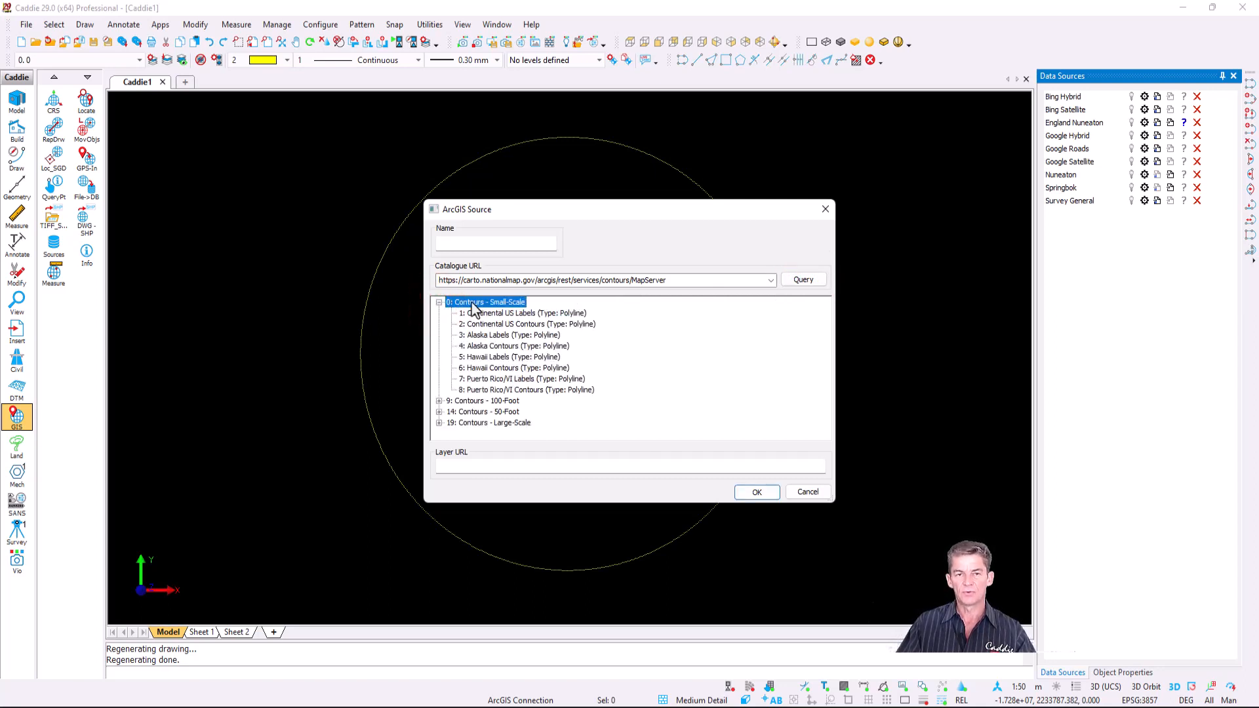
click(511, 369)
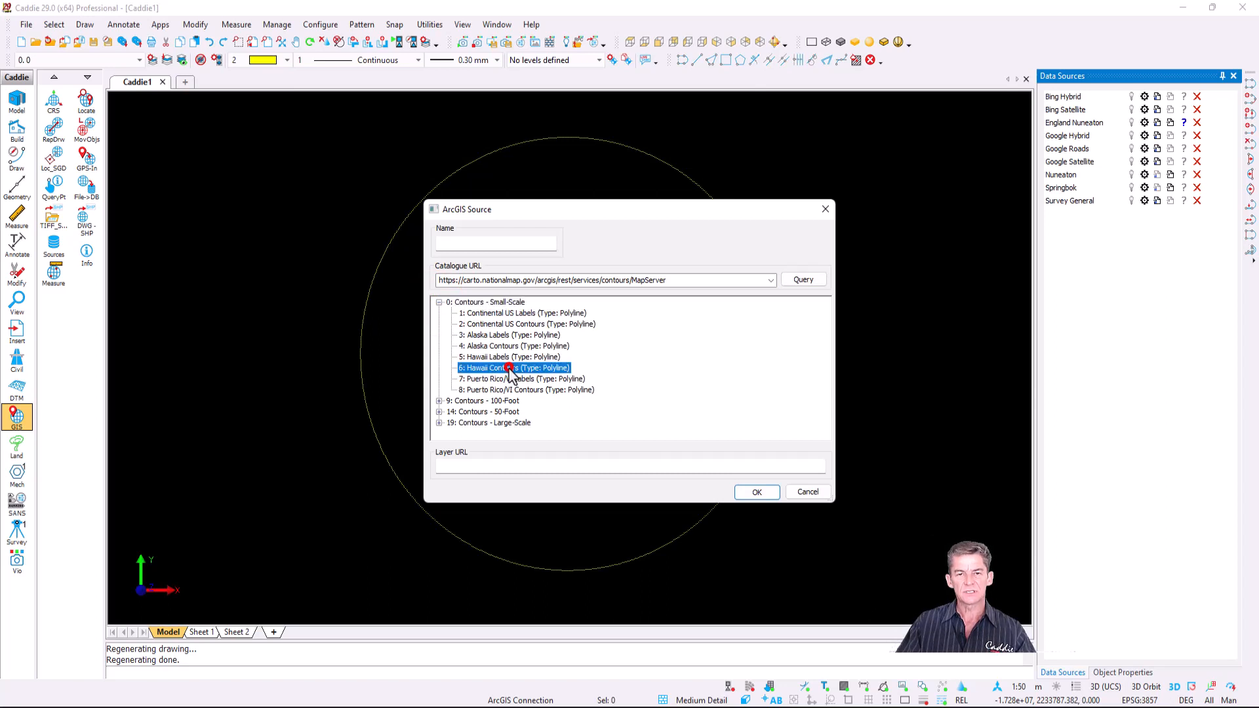
click(476, 243)
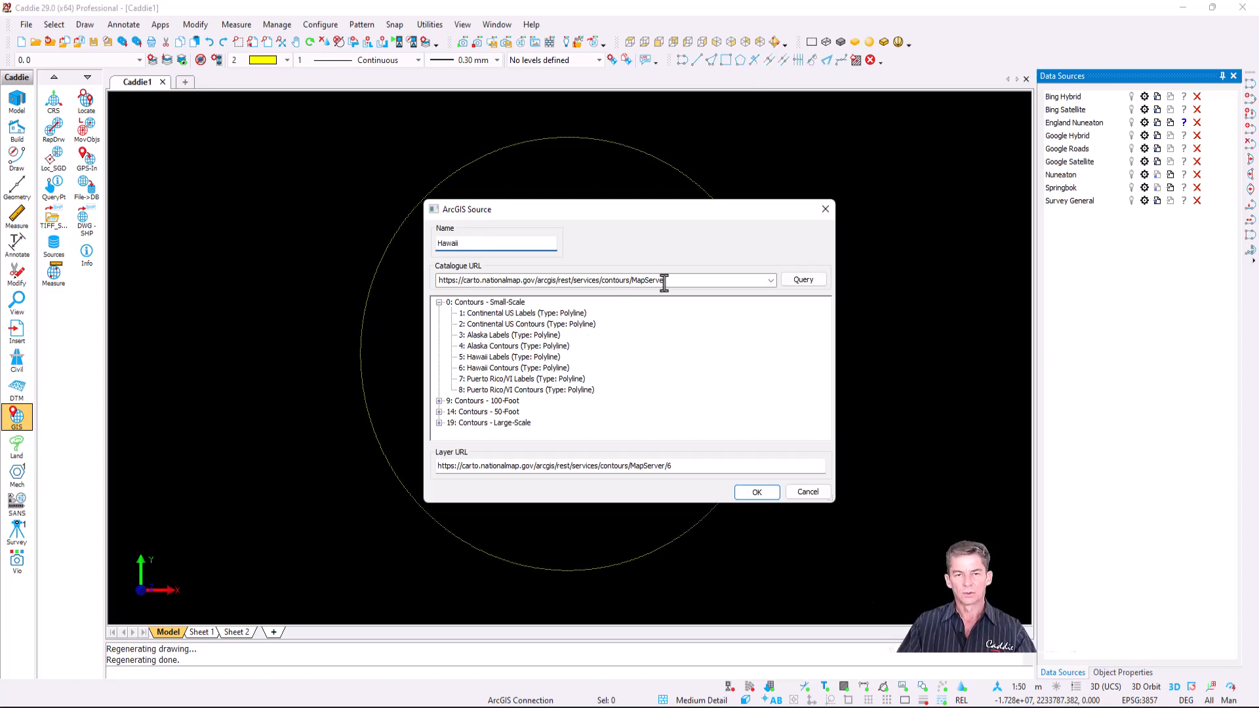
click(548, 368)
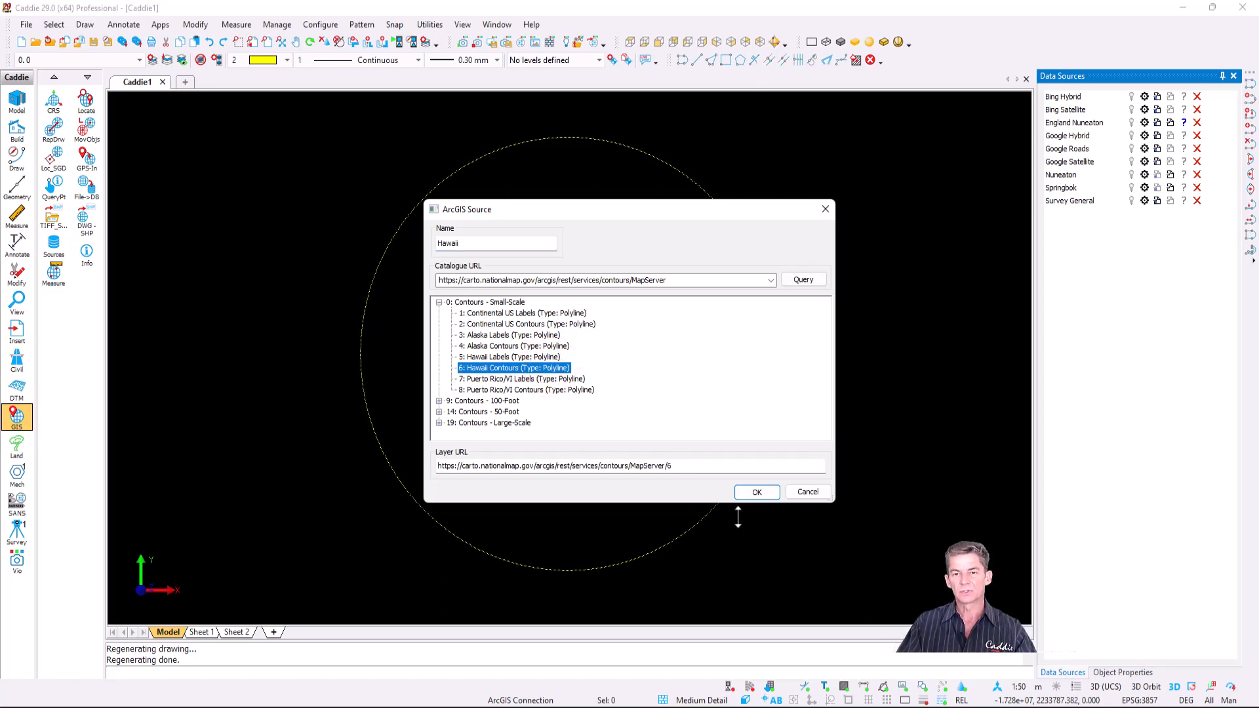
click(757, 493)
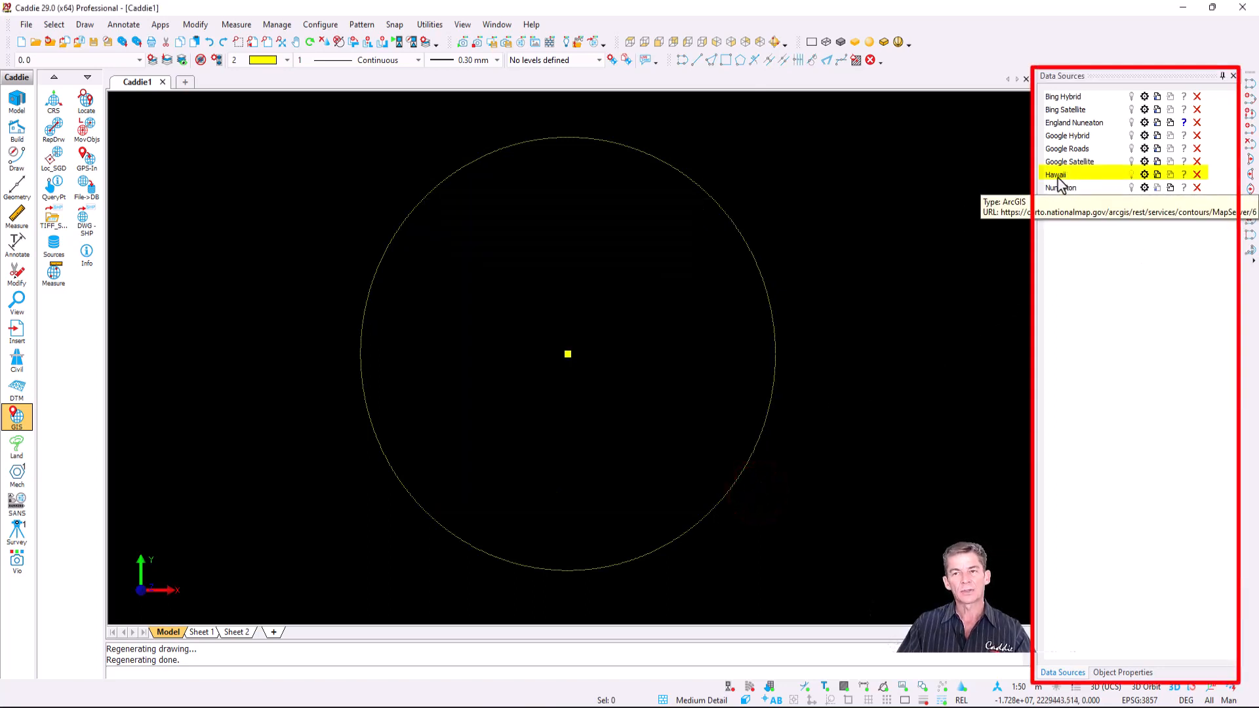
Show the Hawaii data source layer with its transparency increased slightly, loading its contours into the drawing.
click(1131, 176)
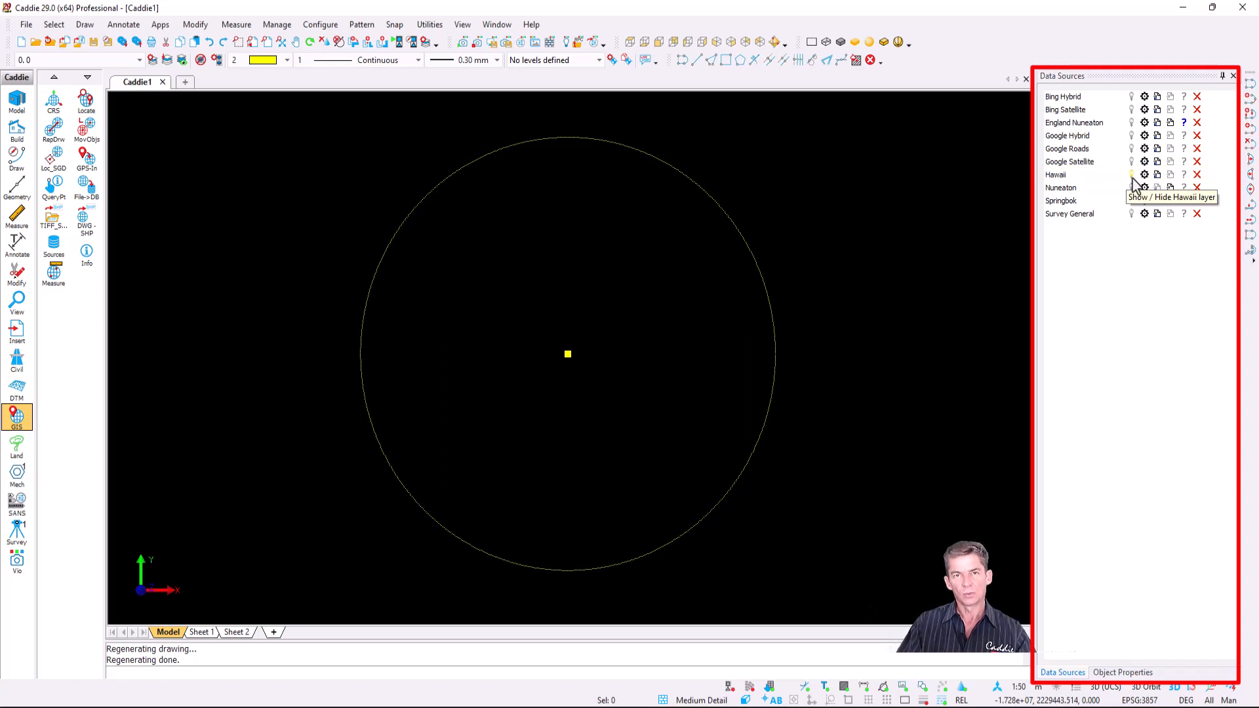
click(1144, 175)
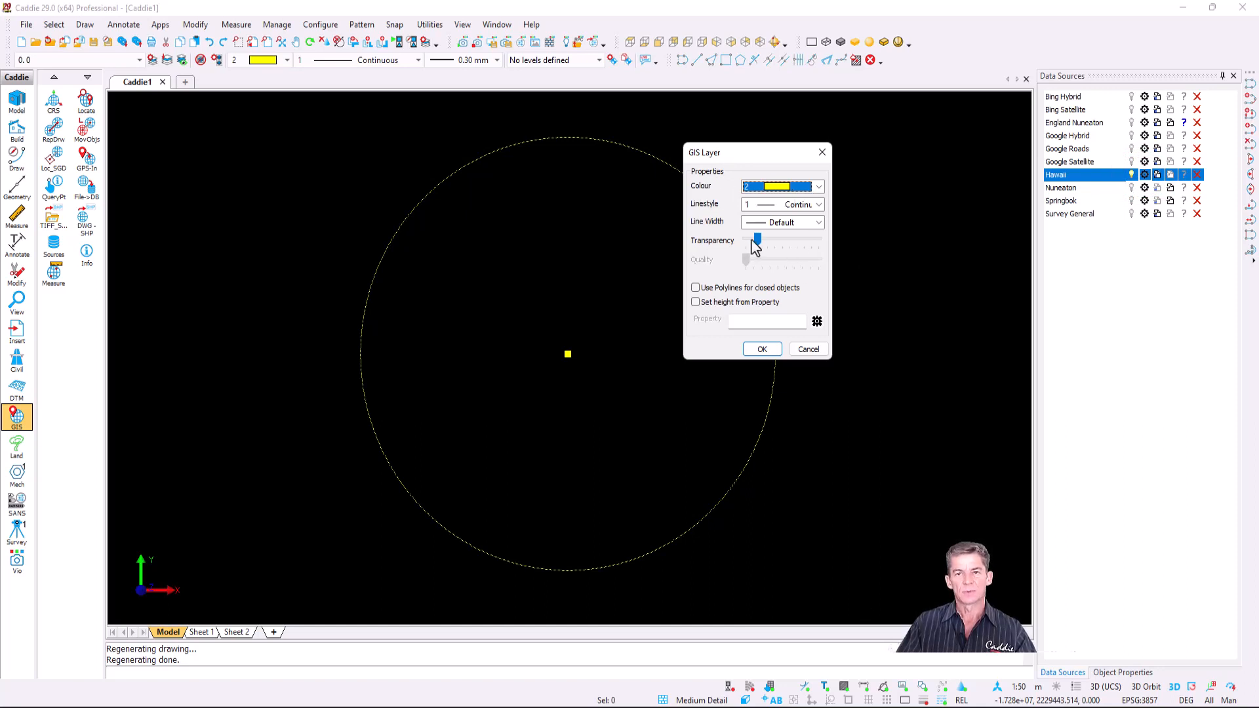
drag(754, 240, 761, 240)
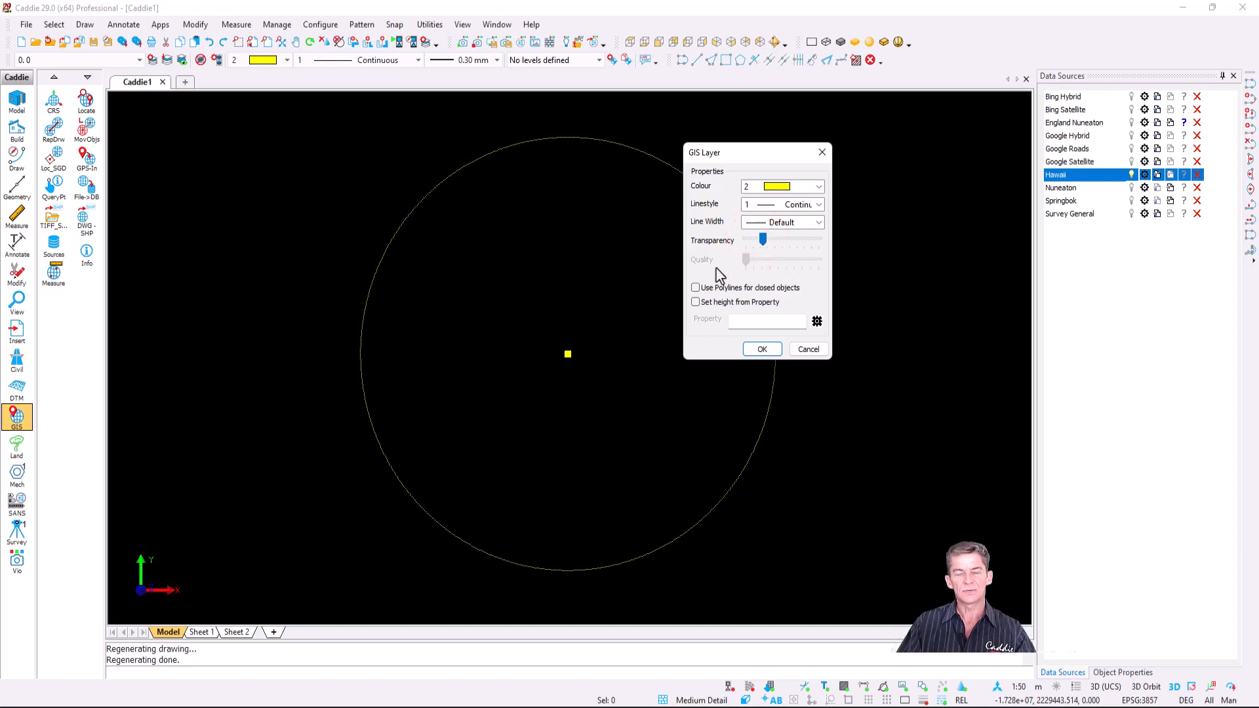
mouse_move(701, 305)
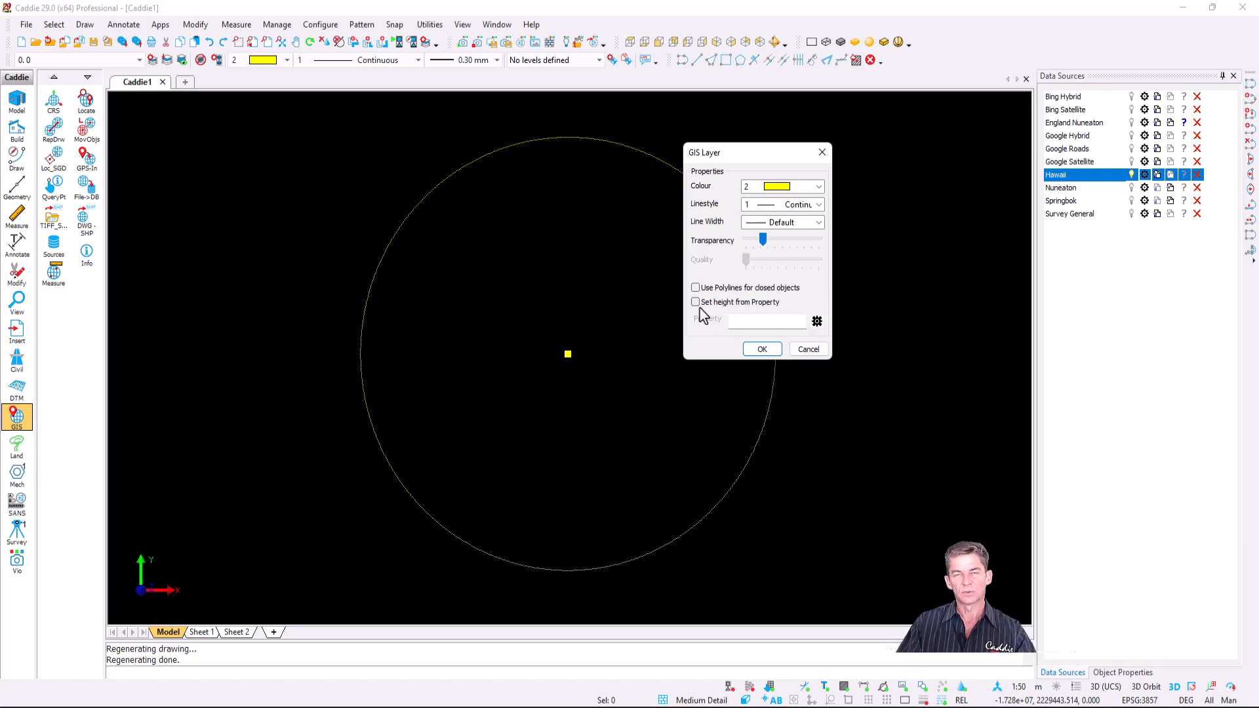
click(762, 349)
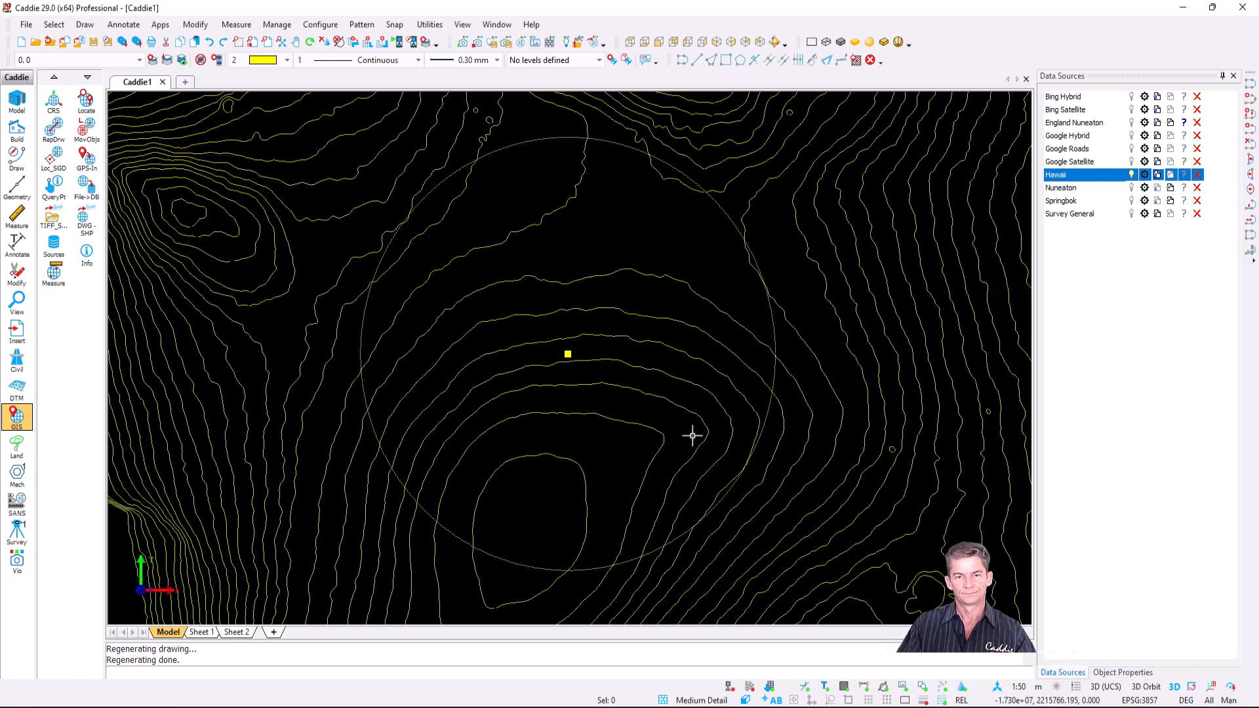
Display the Bing Satellite layer with the whole island's contours to compare them, and hide the imagery again.
scroll(664, 389, down, 6)
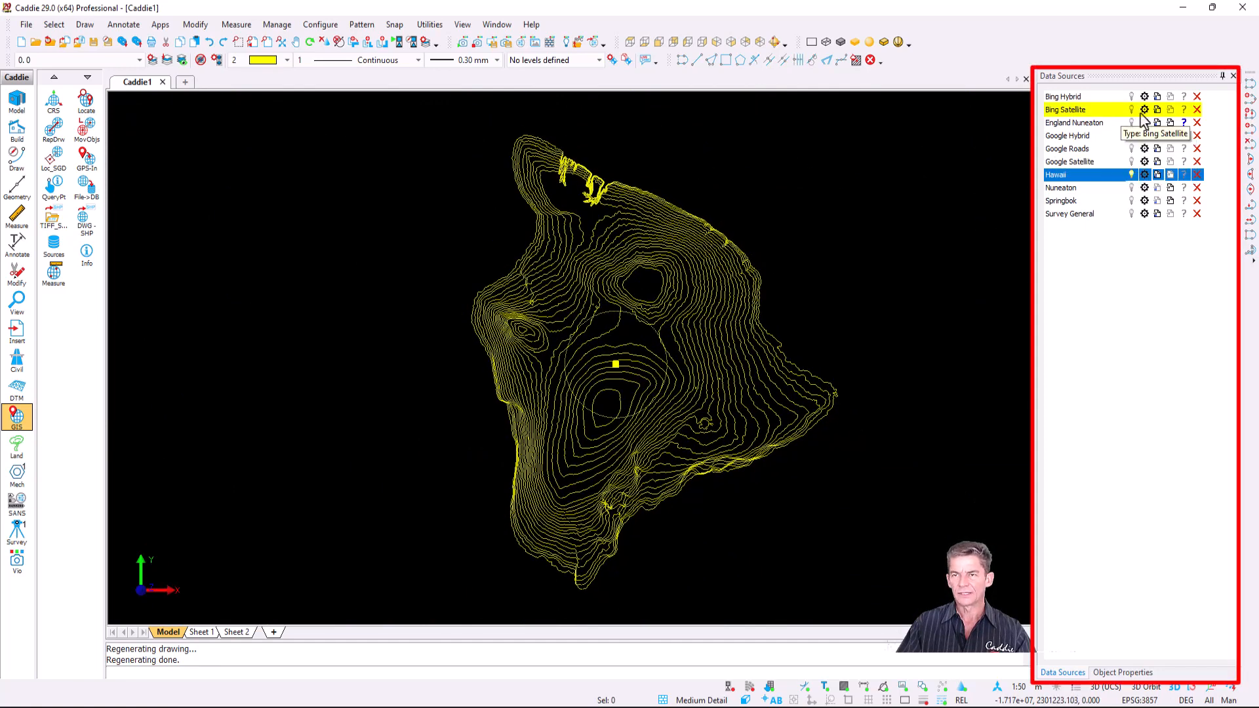
click(1159, 109)
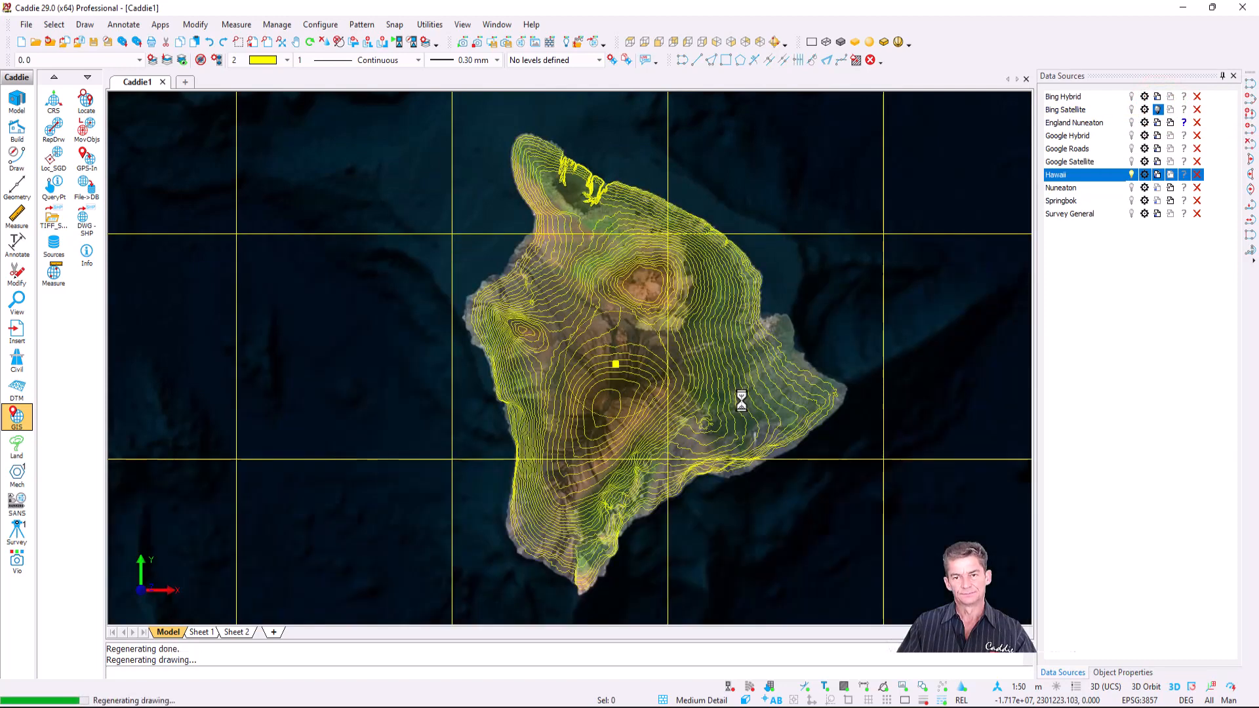
scroll(724, 401, up, 2)
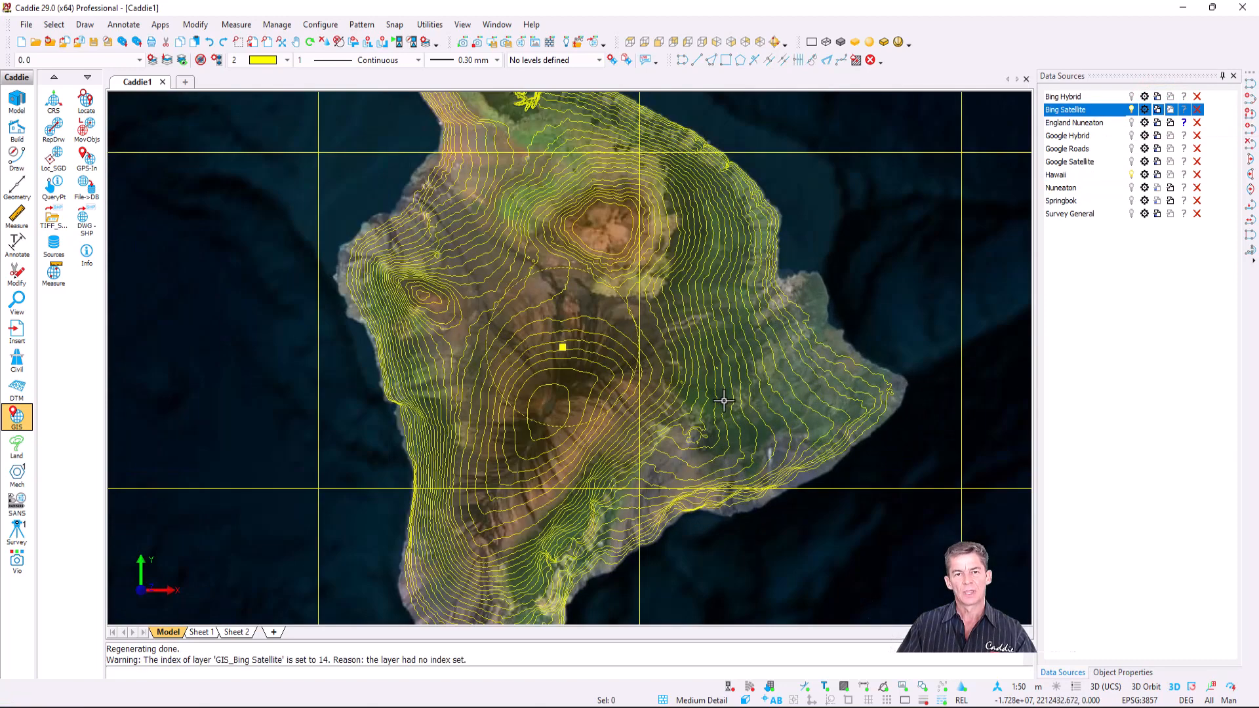
scroll(724, 401, down, 2)
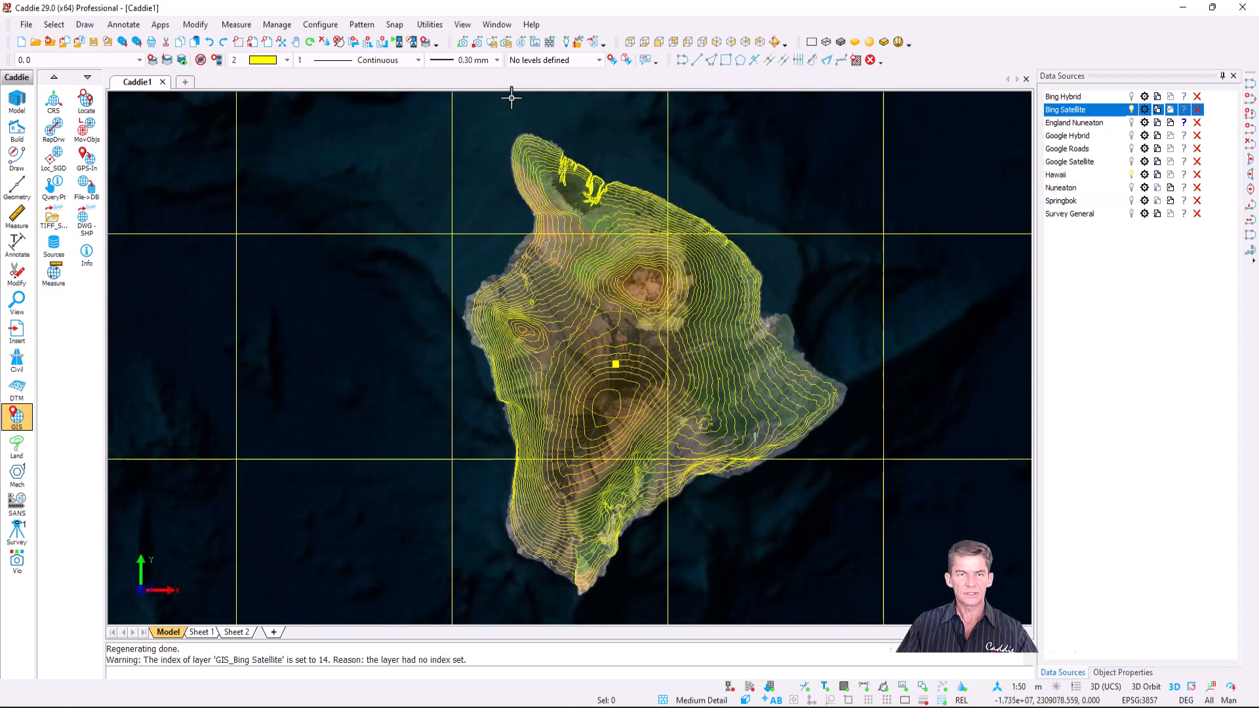
click(659, 42)
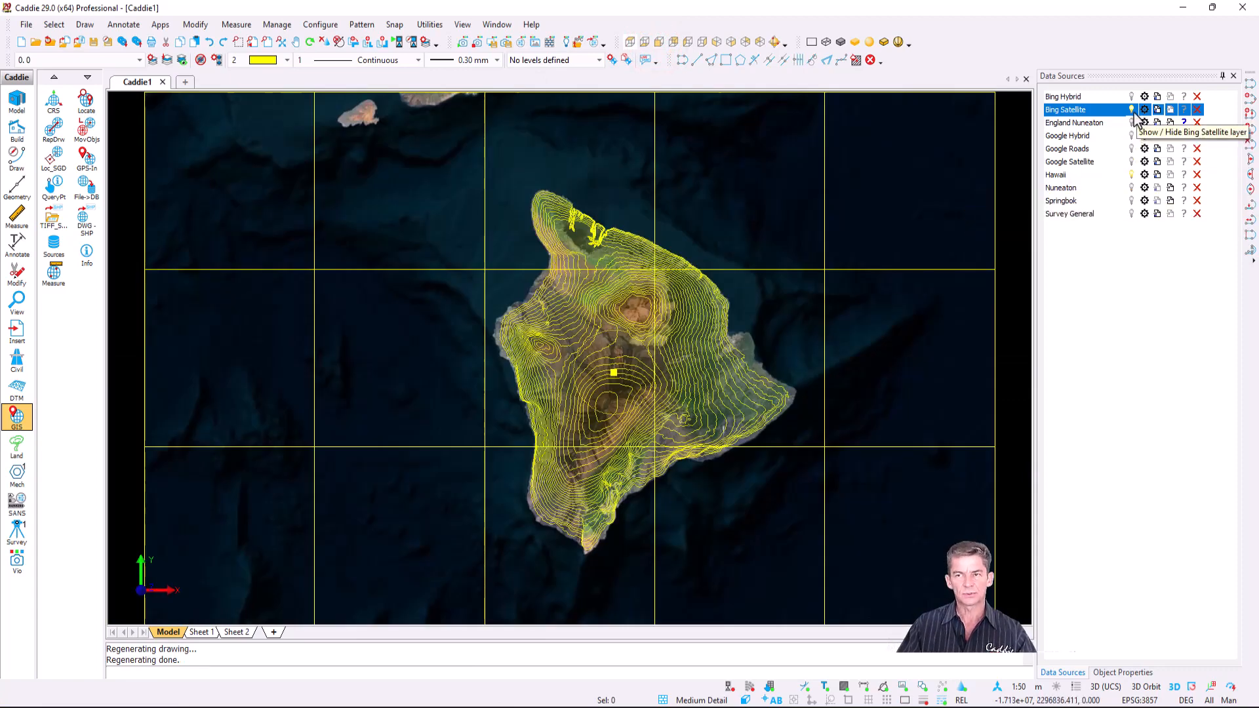
click(1132, 110)
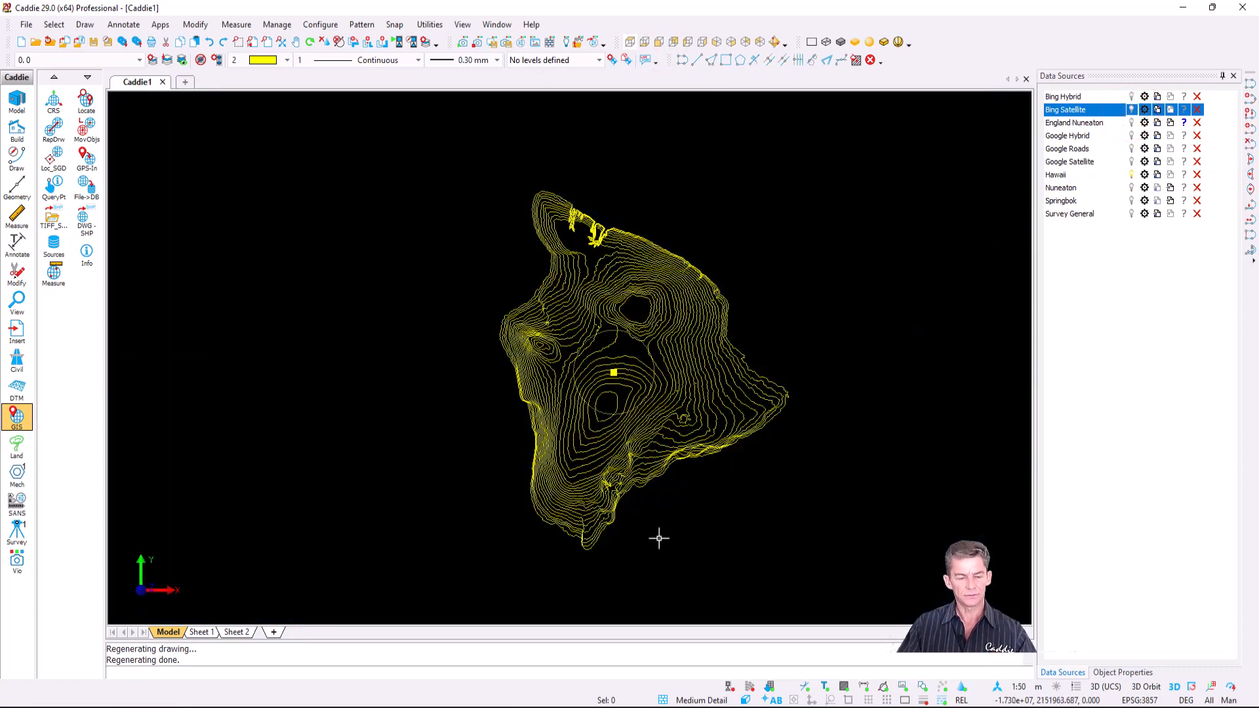
Delete all the loaded contours and other objects from the drawing.
key(ctrl+a)
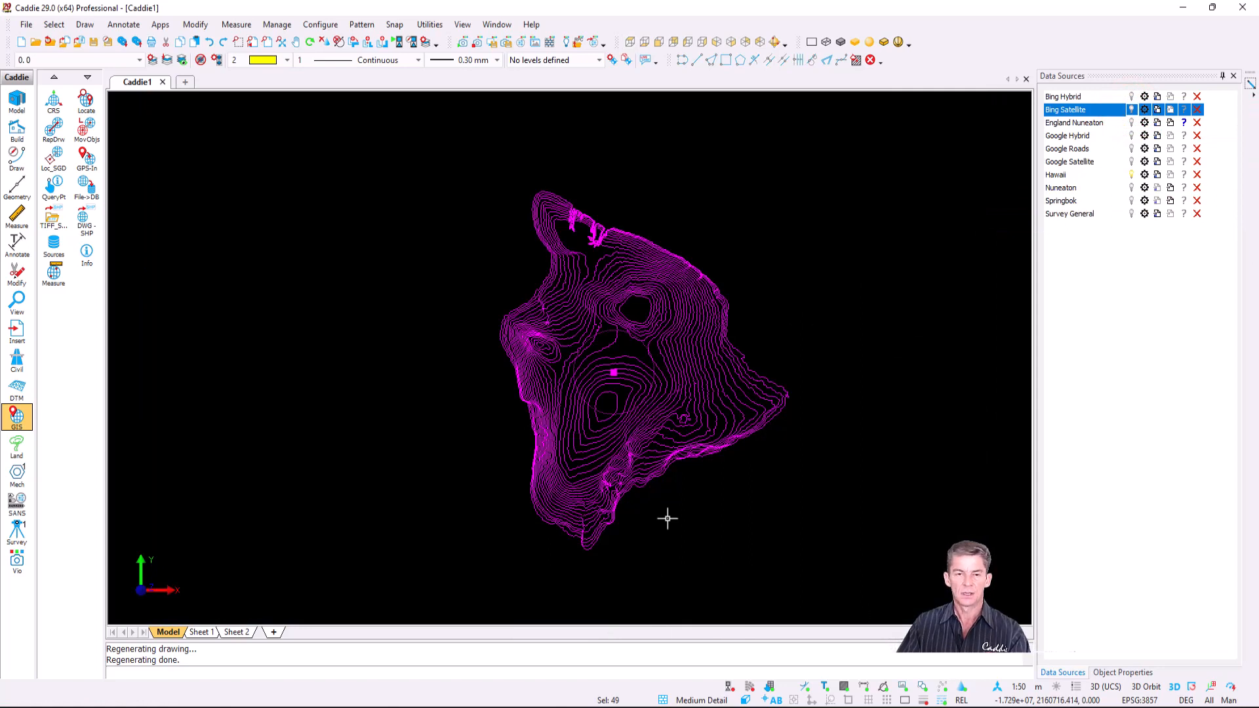
key(Delete)
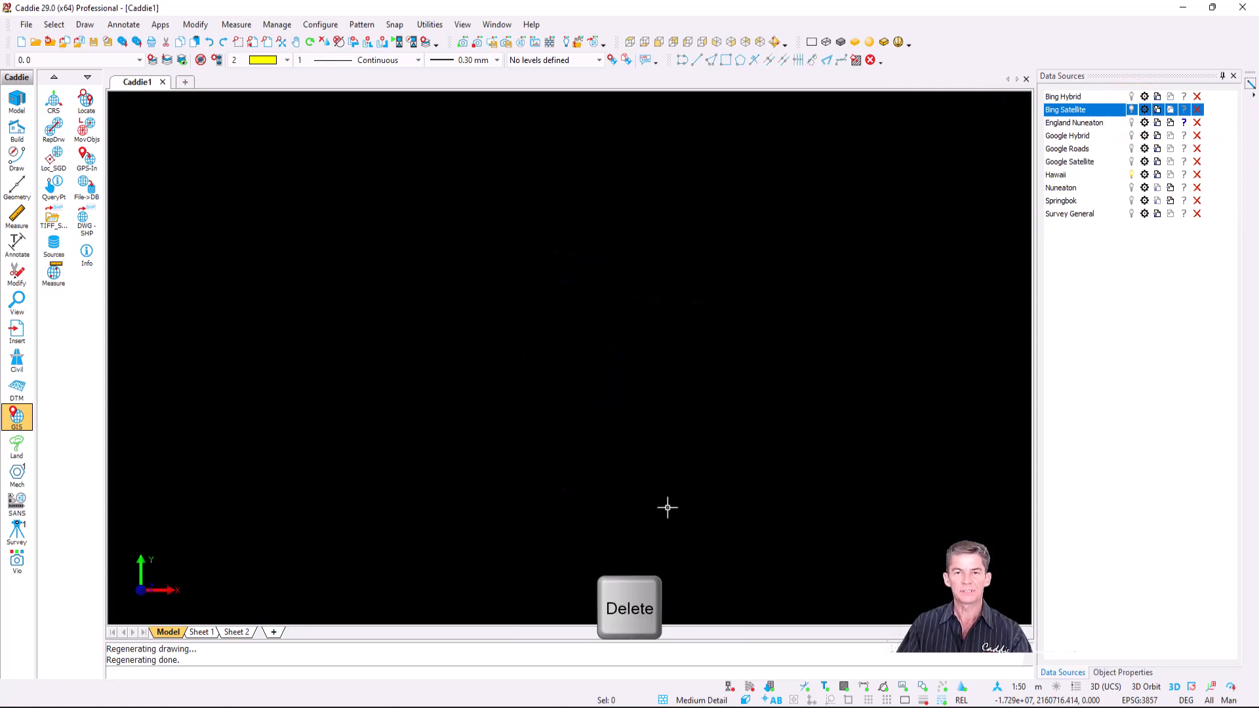
Set the Hawaii layer's heights from the property Contour and load its contours into the drawing.
click(1144, 174)
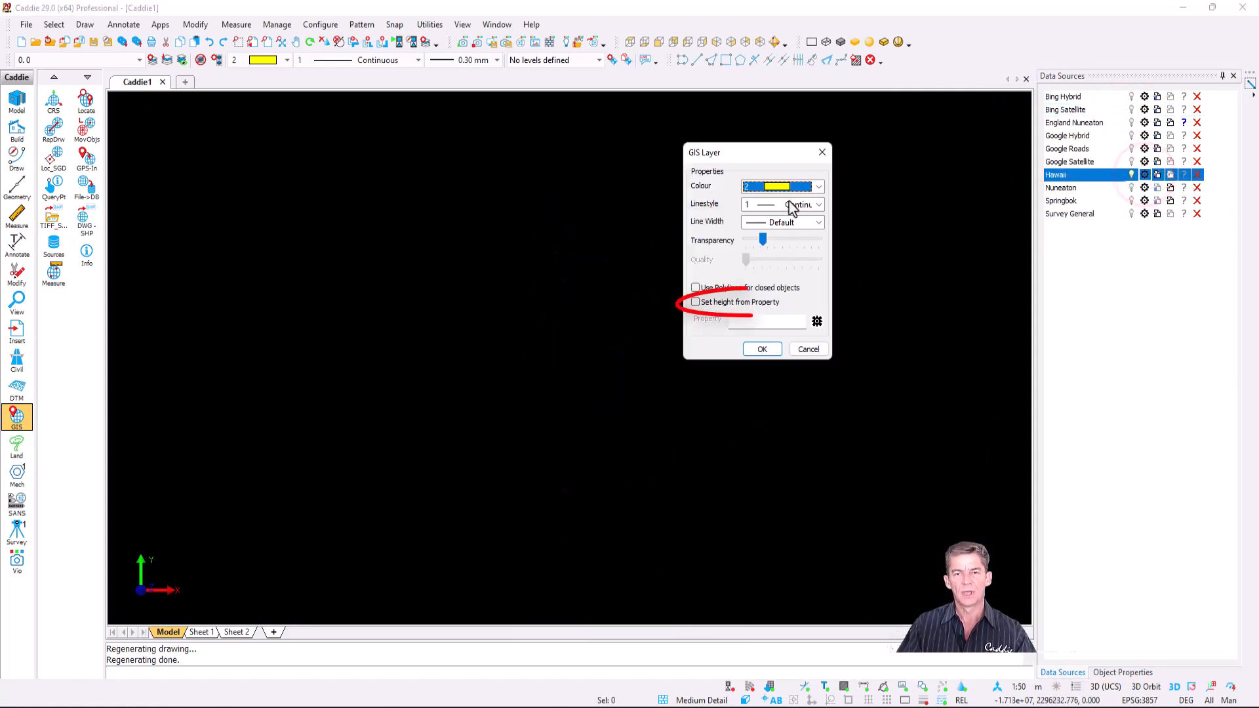
click(696, 302)
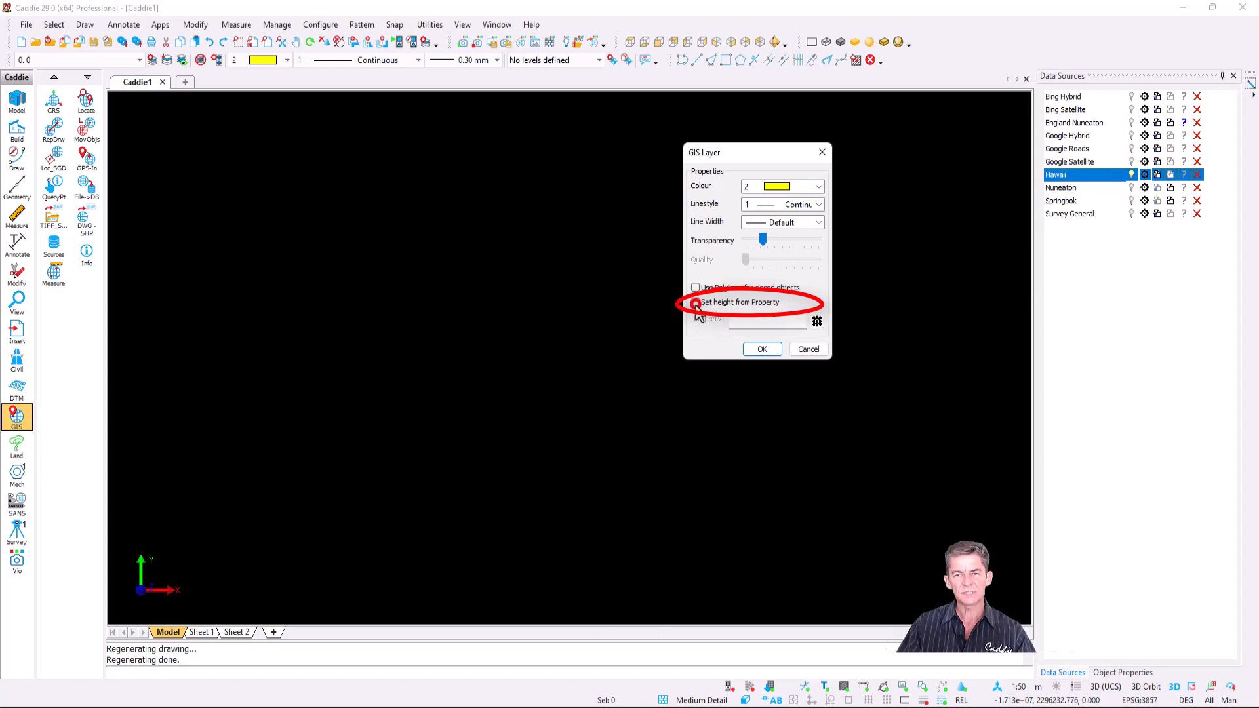
click(750, 320)
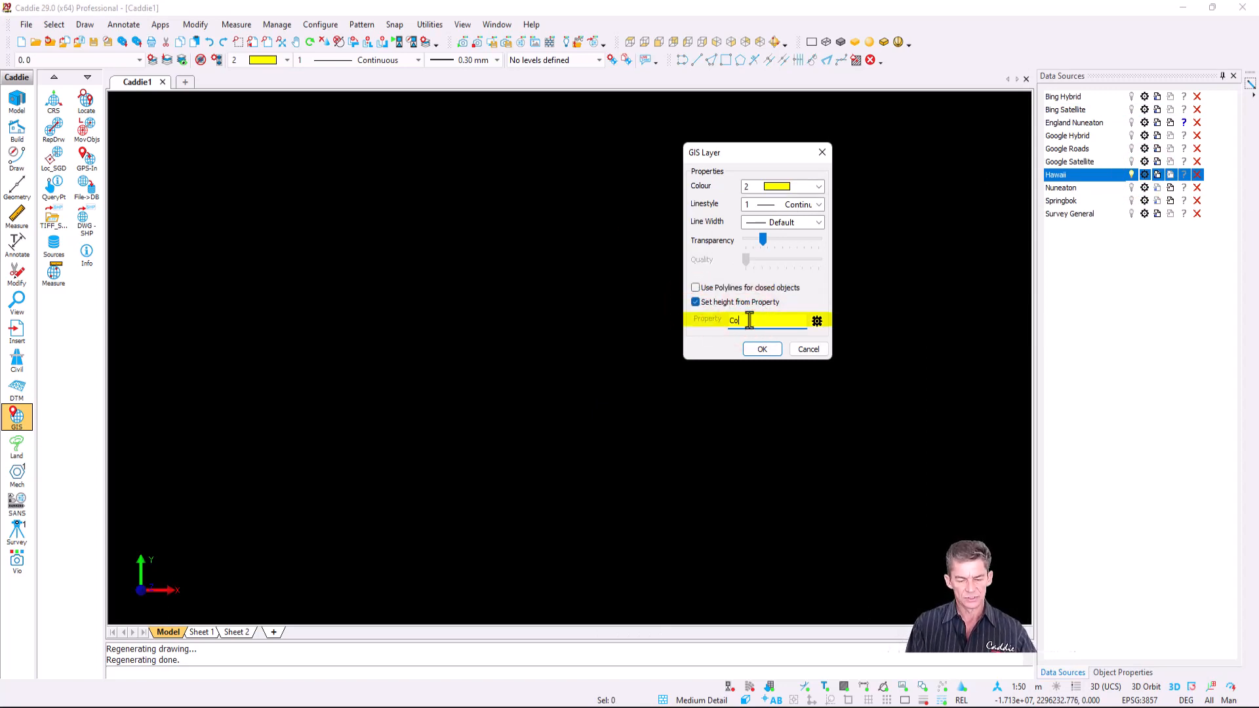
text(Contour)
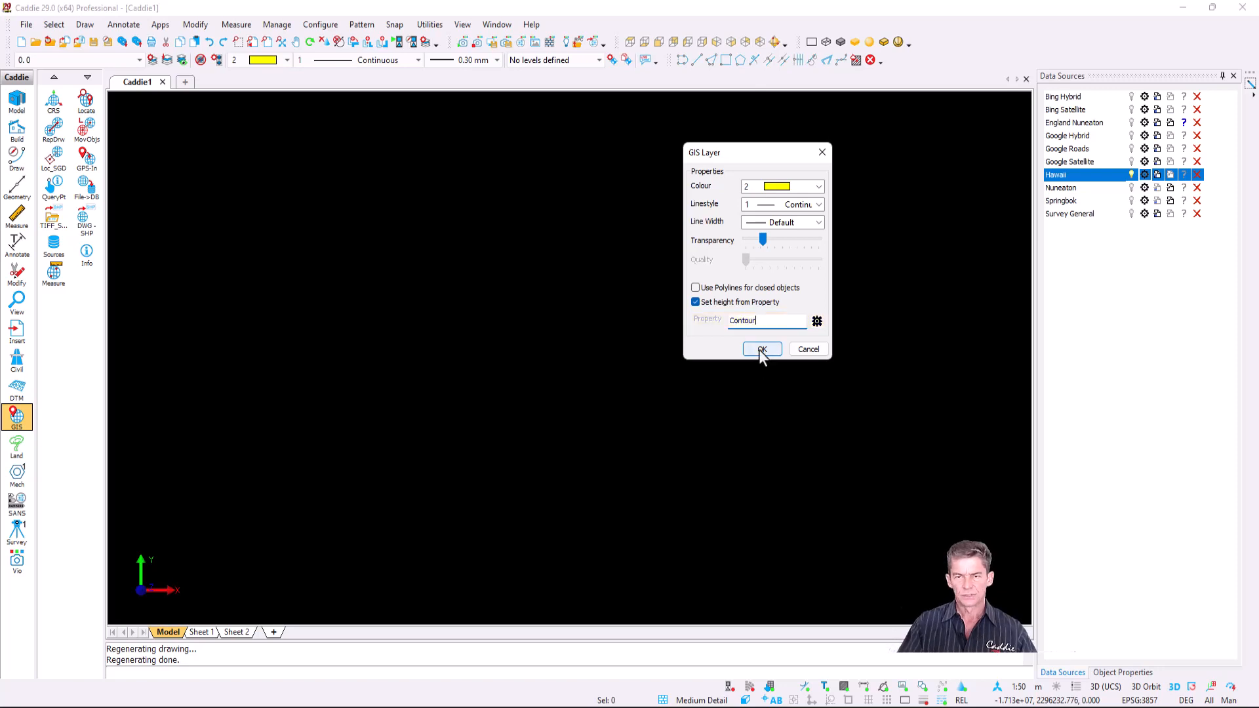
click(761, 349)
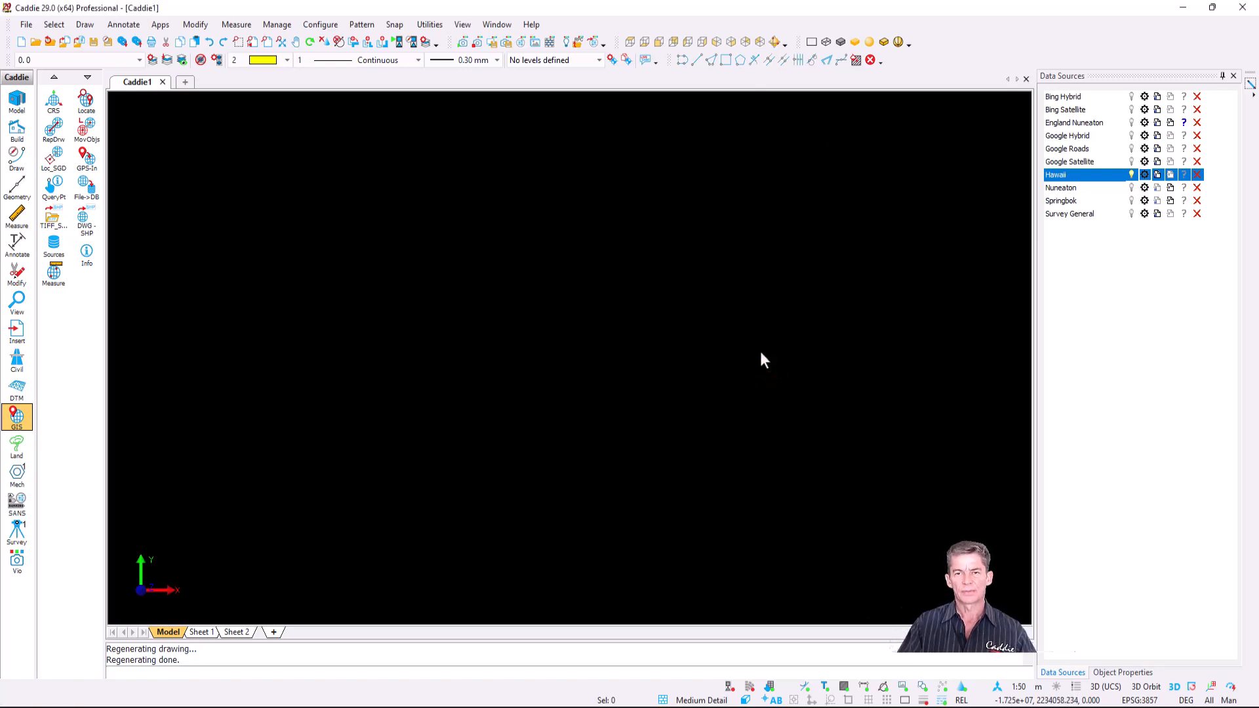
click(1158, 175)
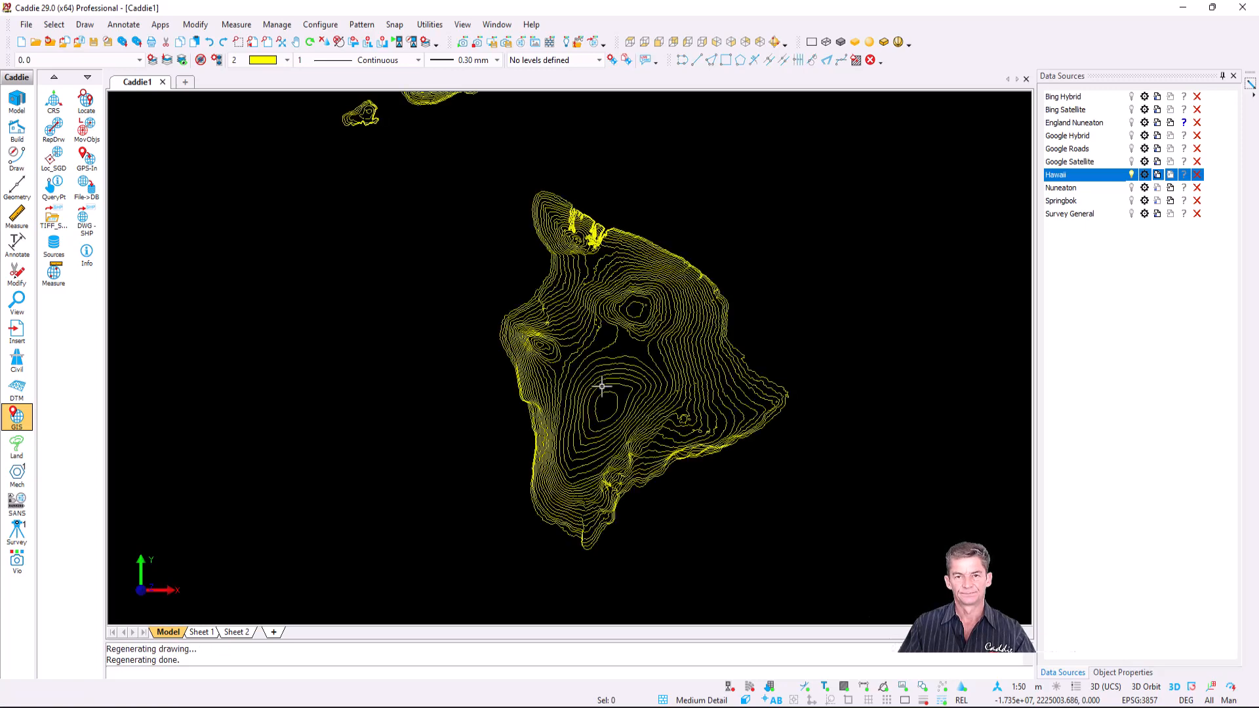
View the Hawaii contours in 3D and show the feature info of one contour.
mouse_move(635, 483)
middle_down()
mouse_move(599, 374)
mouse_move(615, 358)
middle_up()
scroll(622, 336, up, 4)
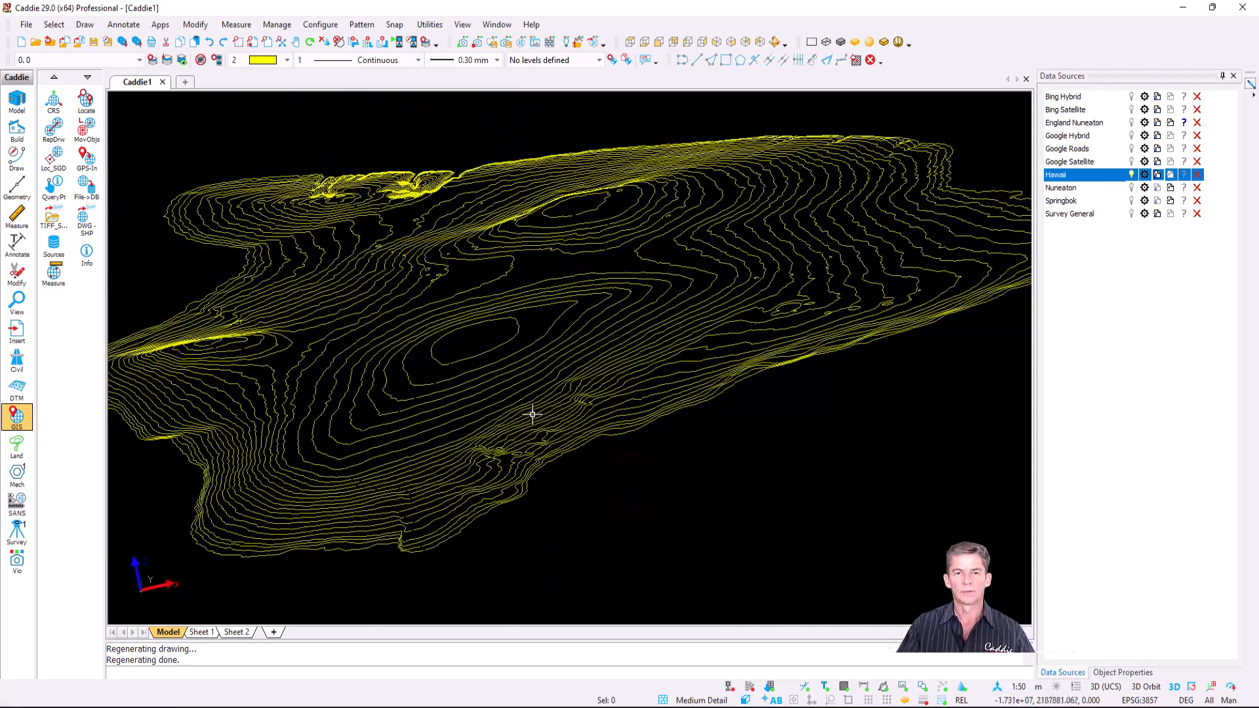
mouse_move(533, 412)
middle_down()
mouse_move(540, 379)
mouse_move(511, 402)
mouse_move(558, 381)
mouse_move(706, 388)
mouse_move(728, 382)
mouse_move(731, 360)
mouse_move(722, 410)
mouse_move(655, 354)
middle_up()
click(86, 252)
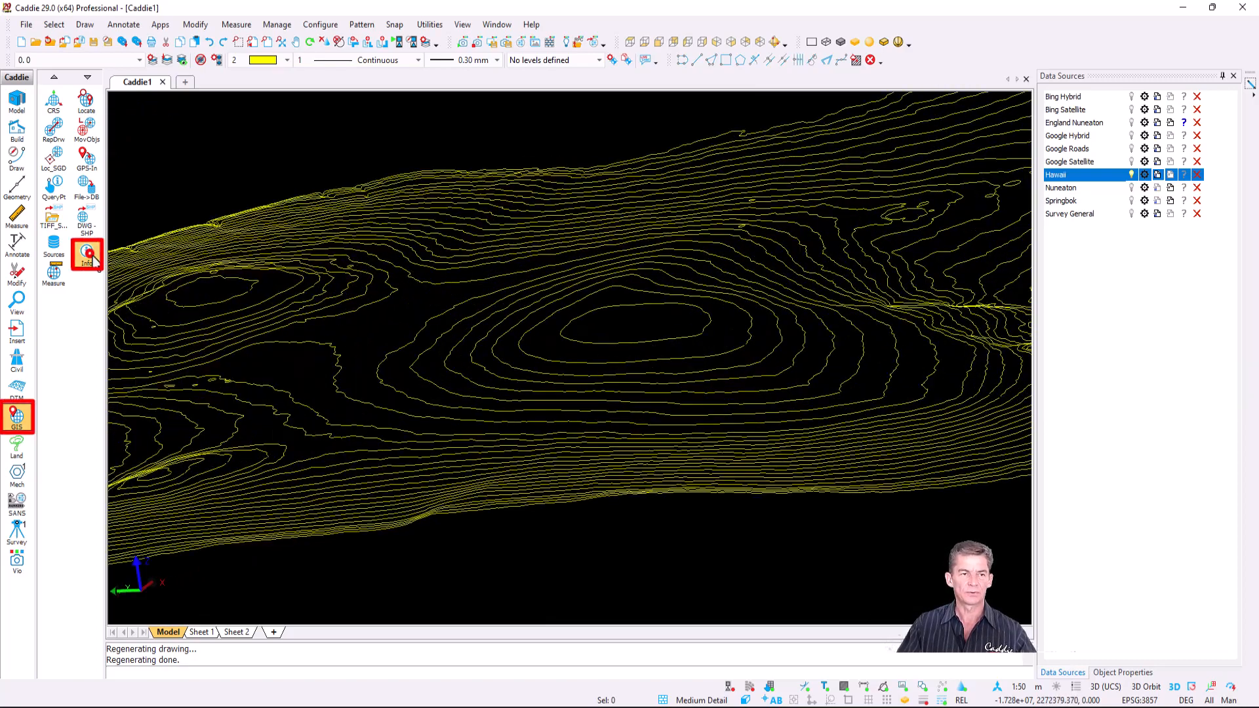
click(545, 361)
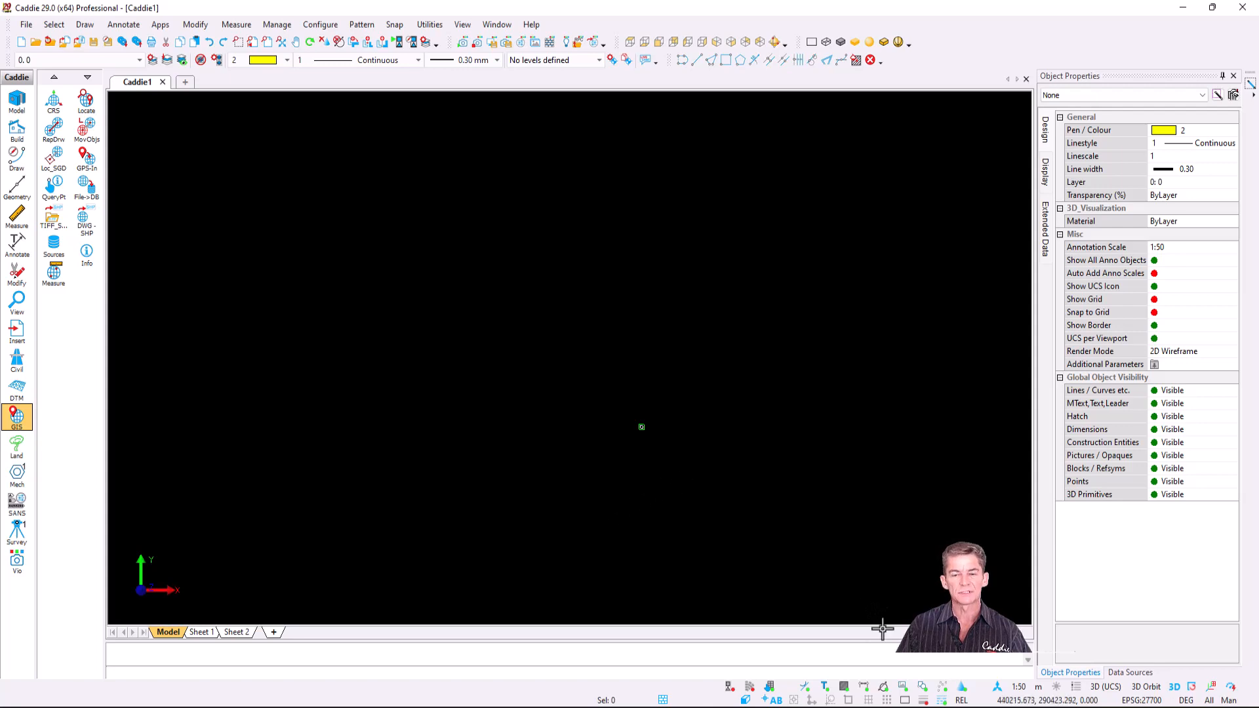
View the Nuneaton-Lidar.jpg image of the Defra survey tile and return to the drawing.
click(934, 707)
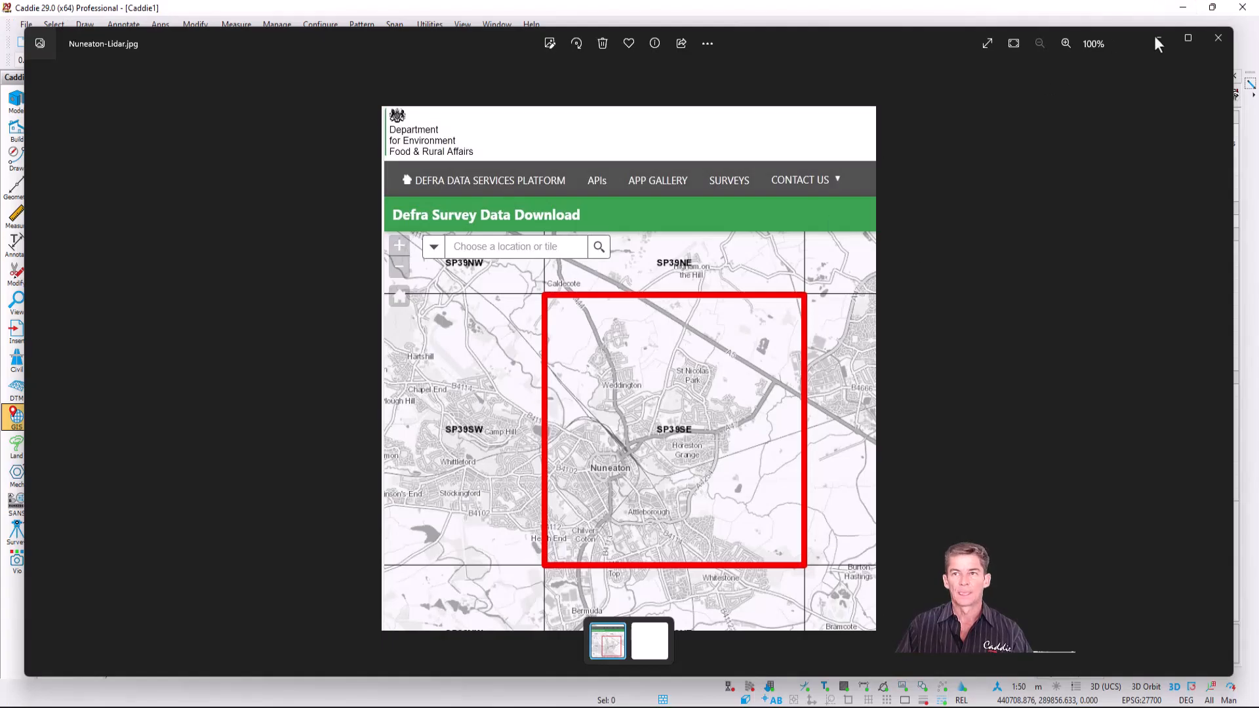
click(1155, 37)
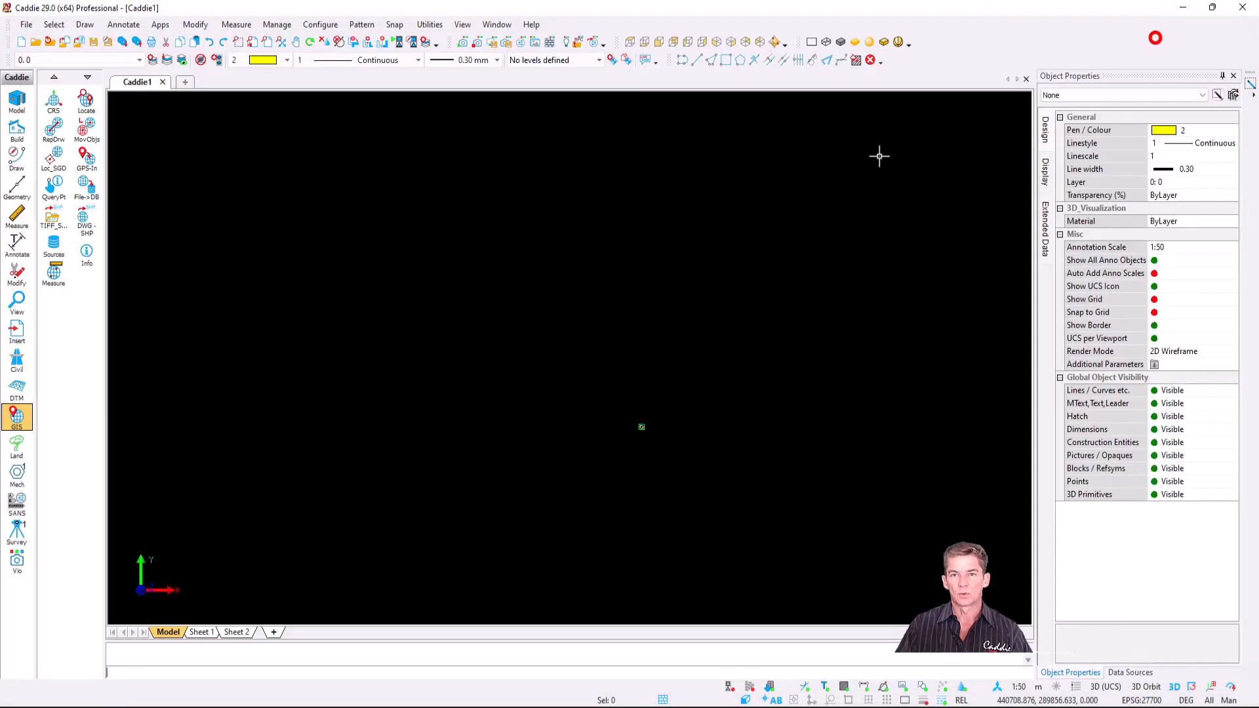
Start the GeoTIFF to Shape File conversion with SP39se_DTM_2m.tif as the input file.
click(160, 24)
mouse_move(249, 72)
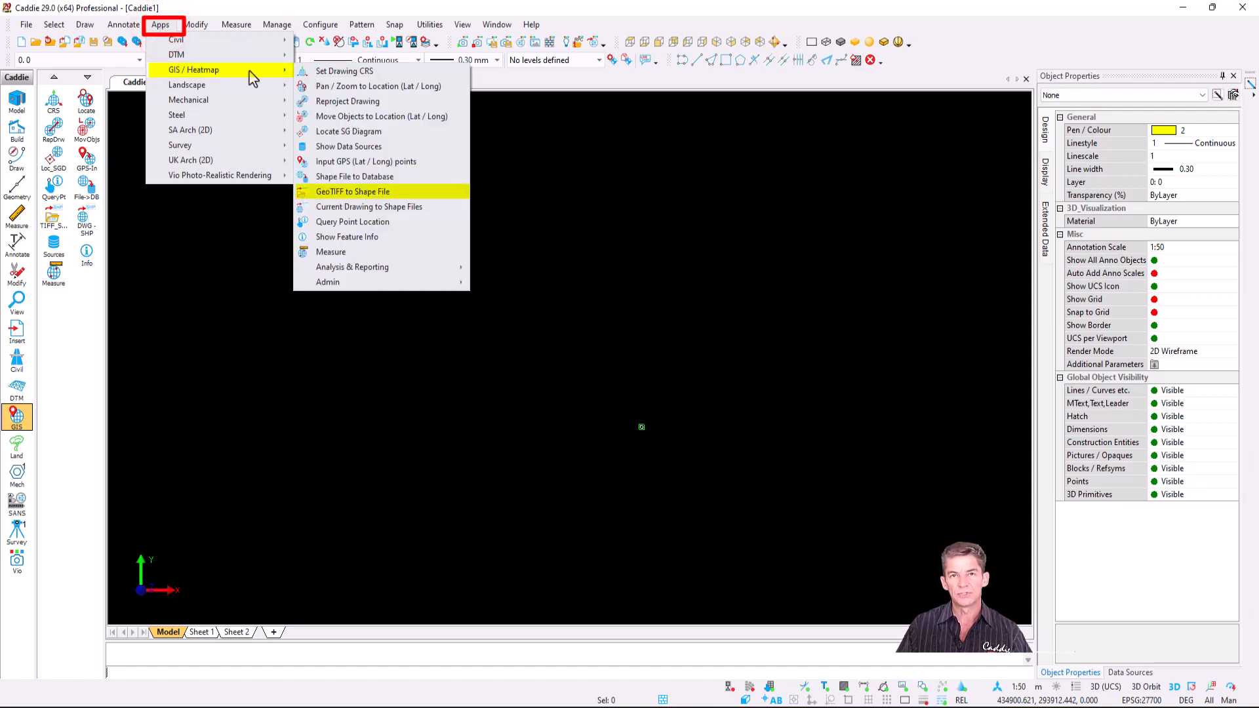
click(414, 194)
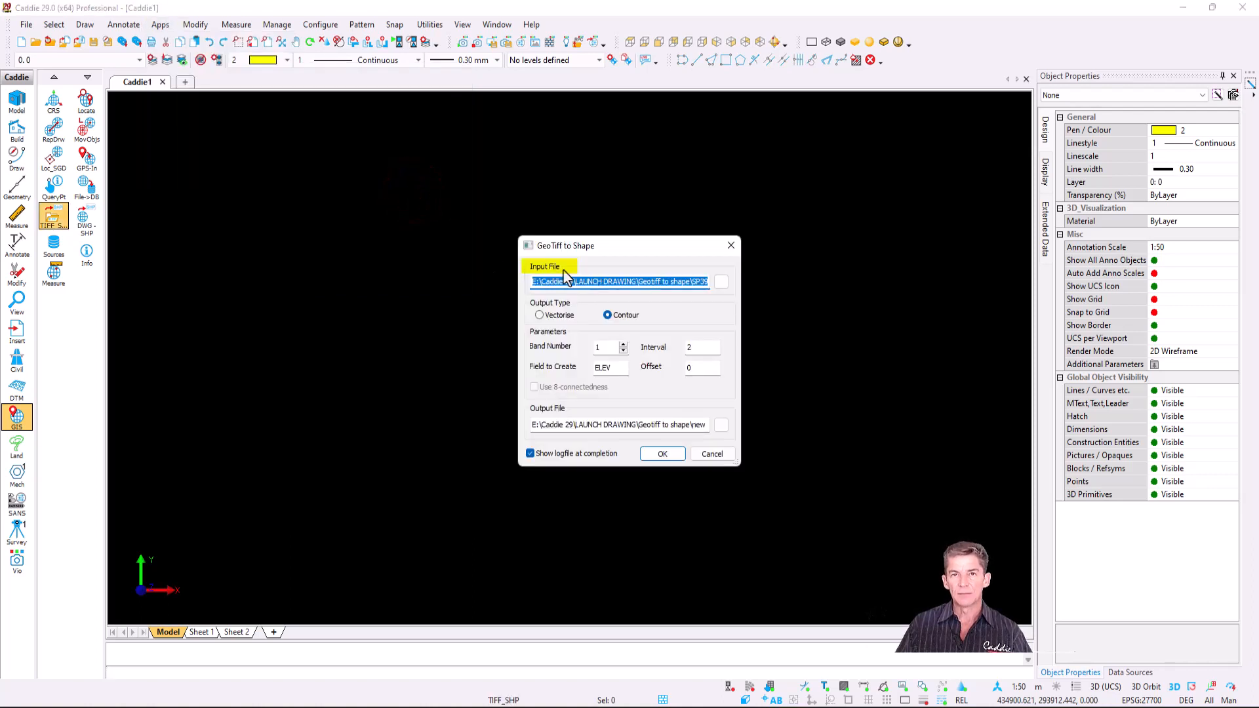
click(722, 285)
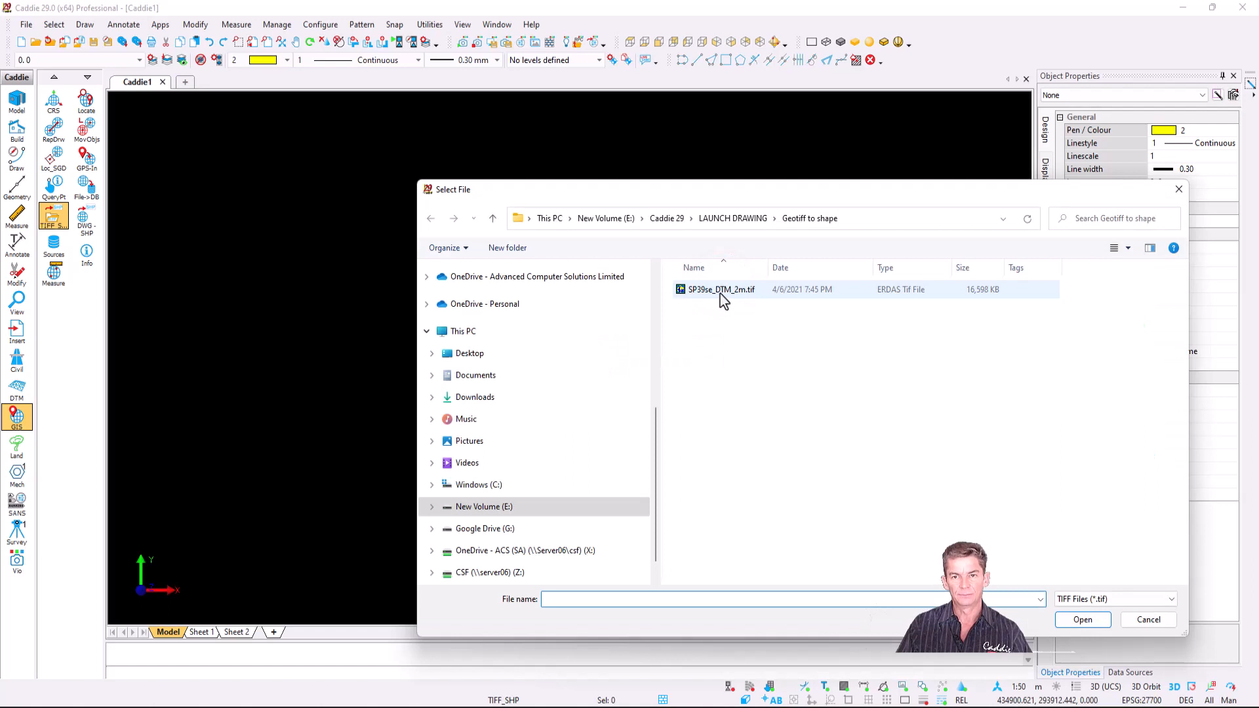
click(721, 294)
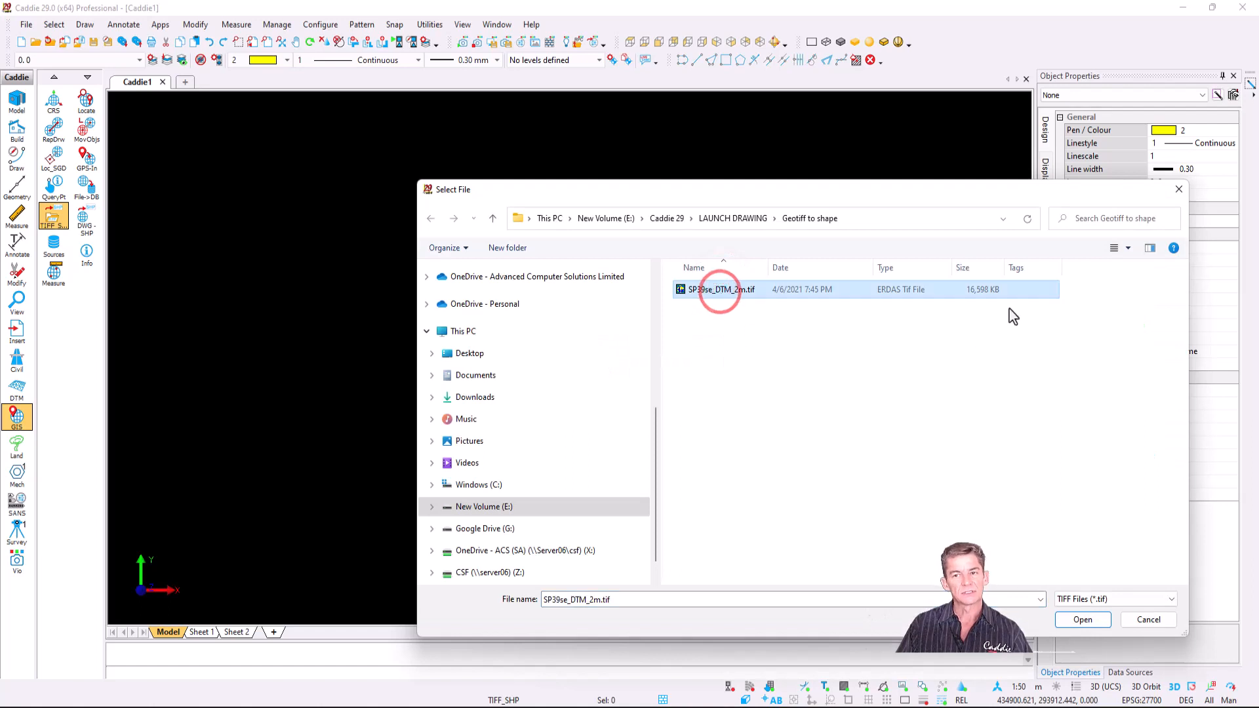
click(1073, 622)
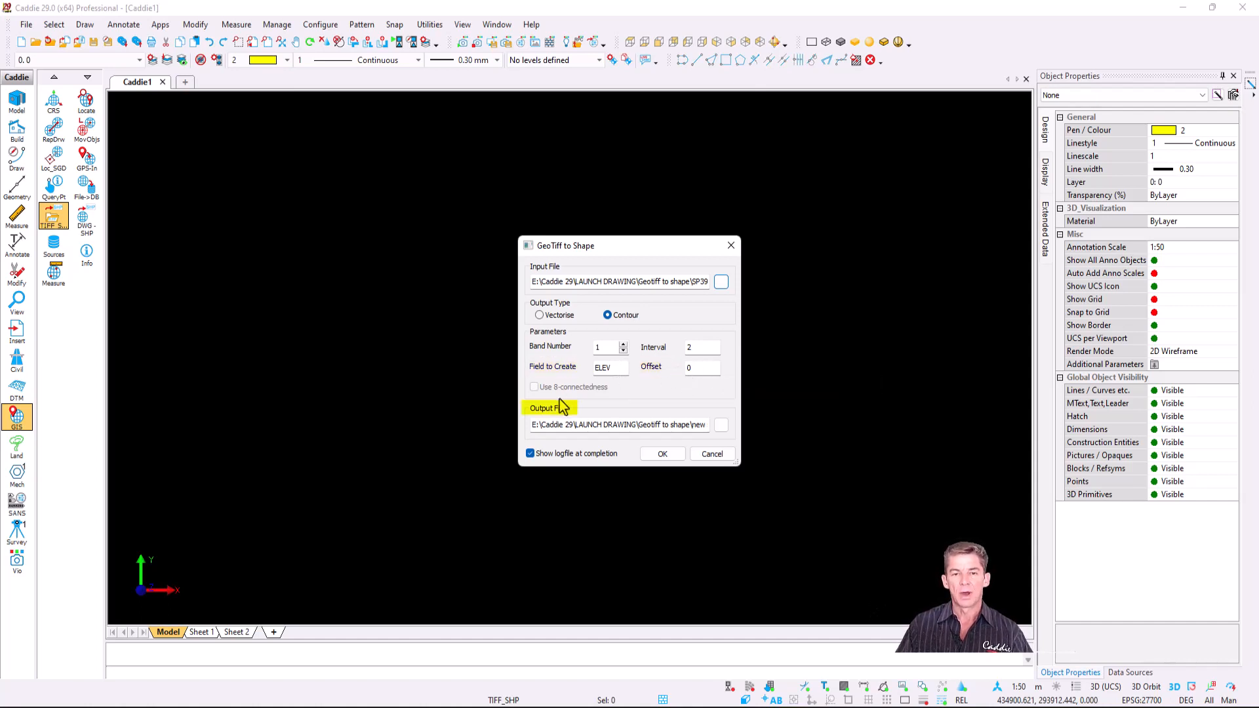
Set the output shape file to new shape inside a new folder within Geotiff to shape.
click(722, 428)
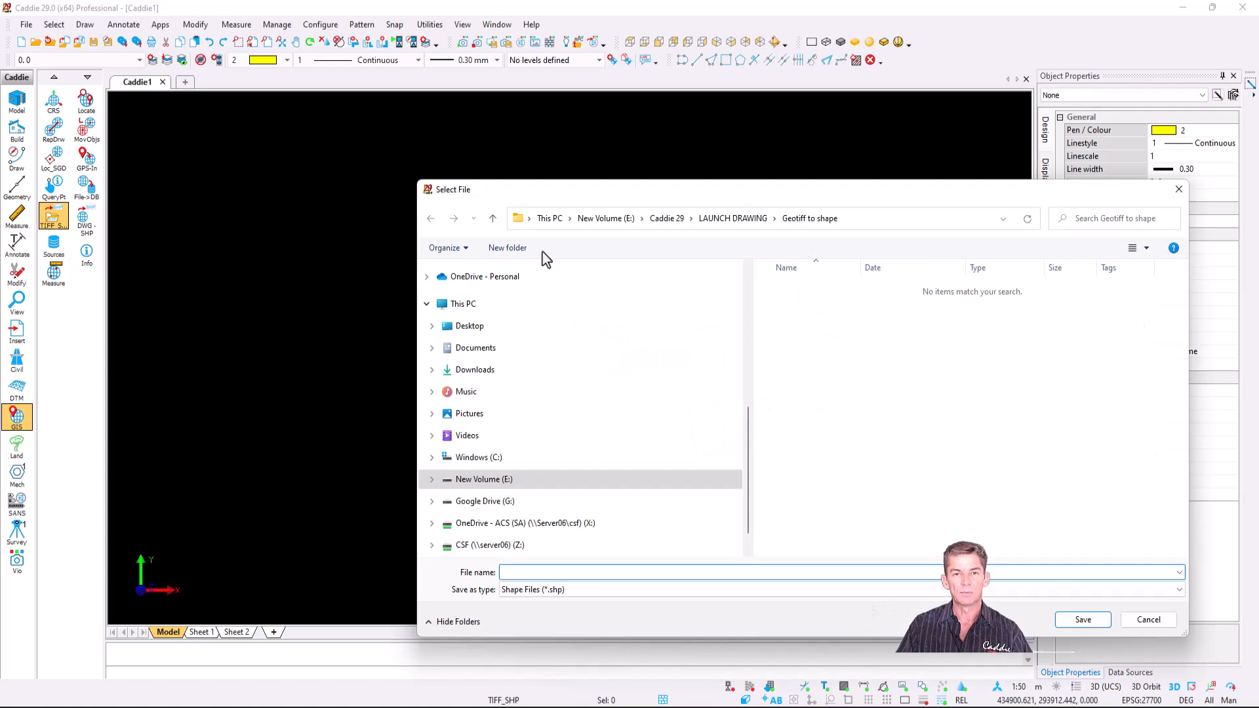
click(507, 249)
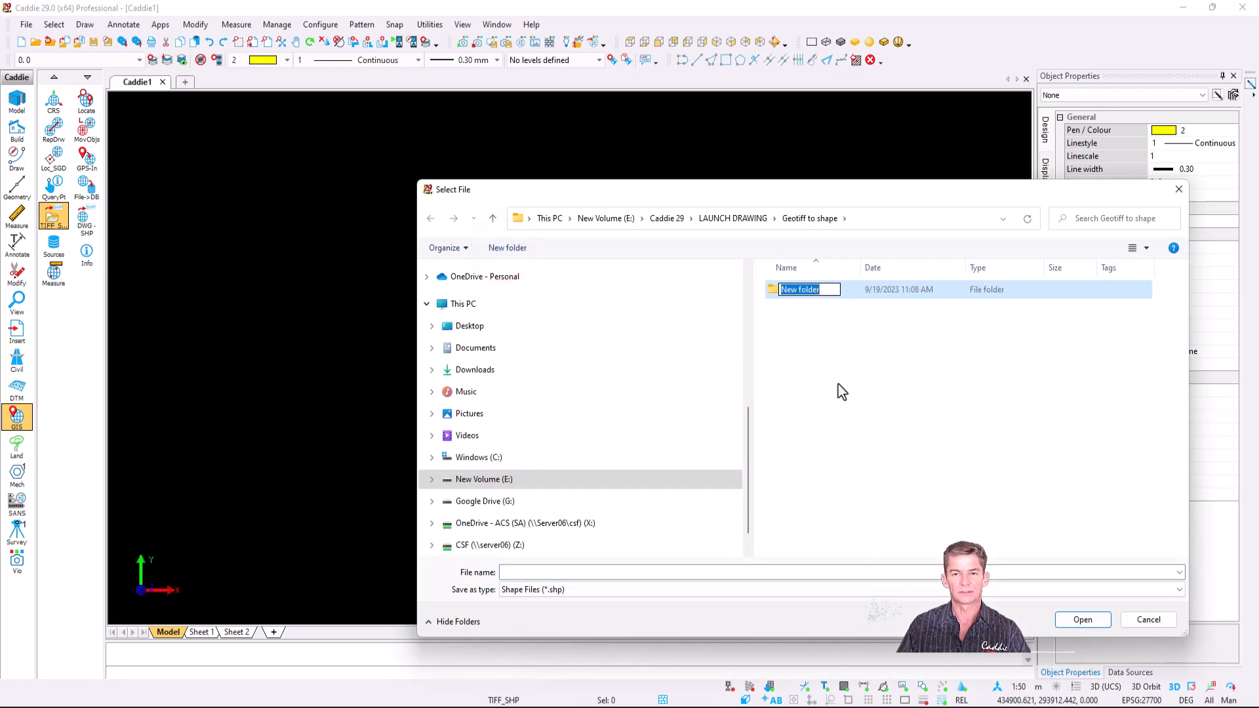
key(Return)
double_click(789, 292)
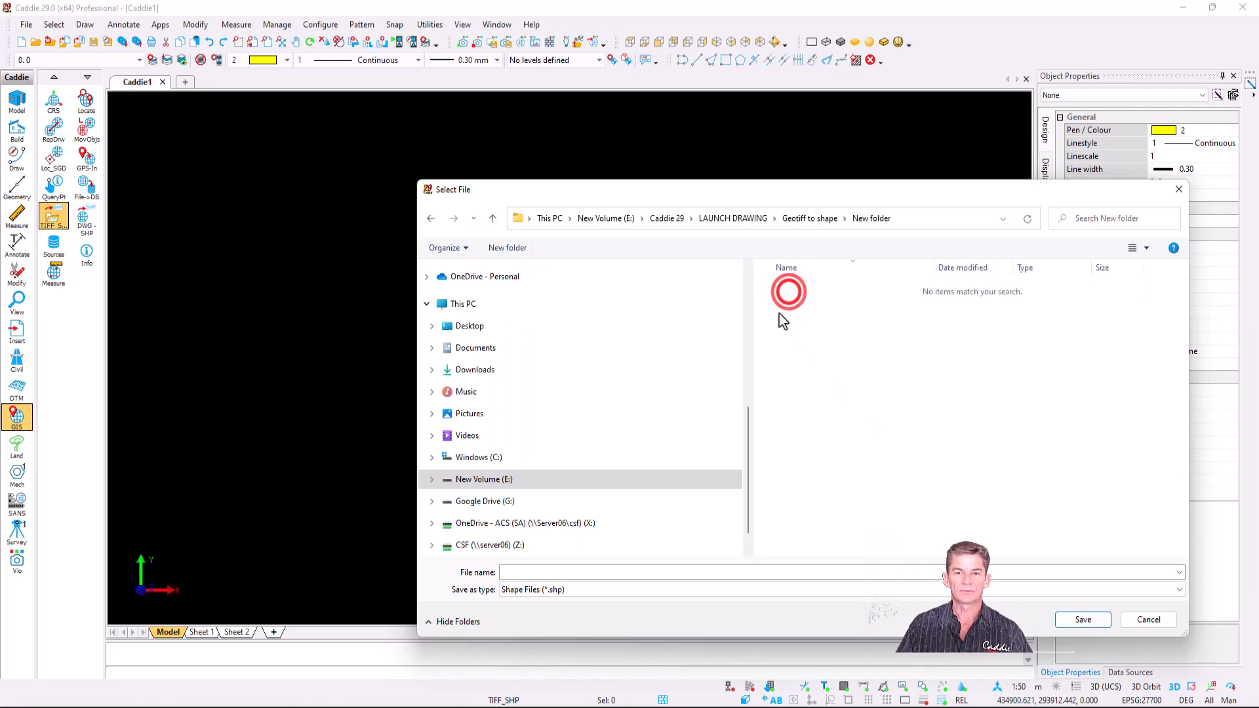
click(658, 572)
text(n)
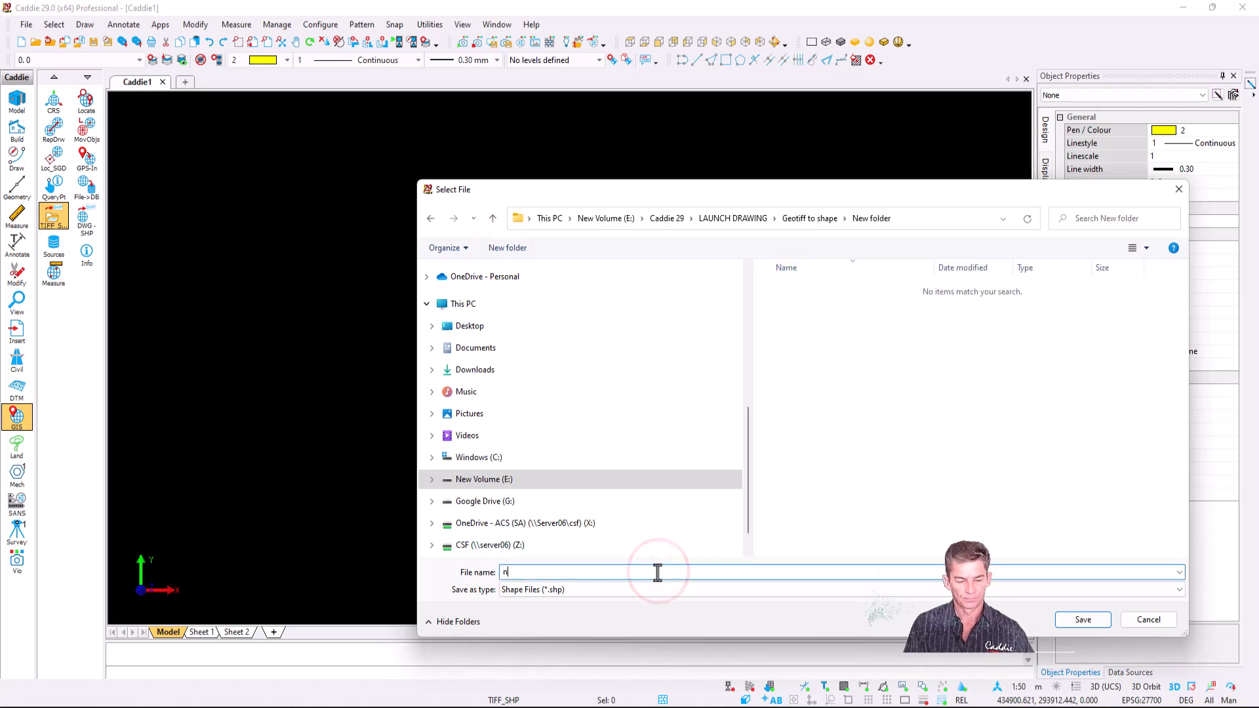
text(ew shape)
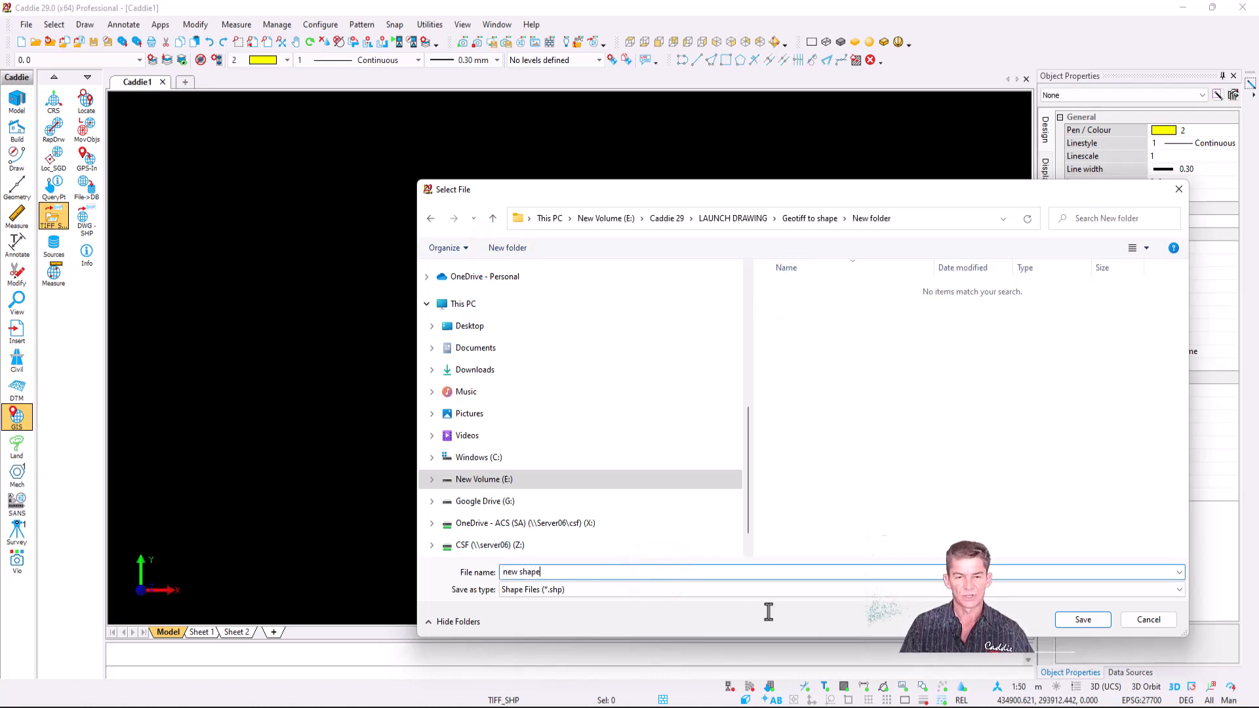
click(1086, 620)
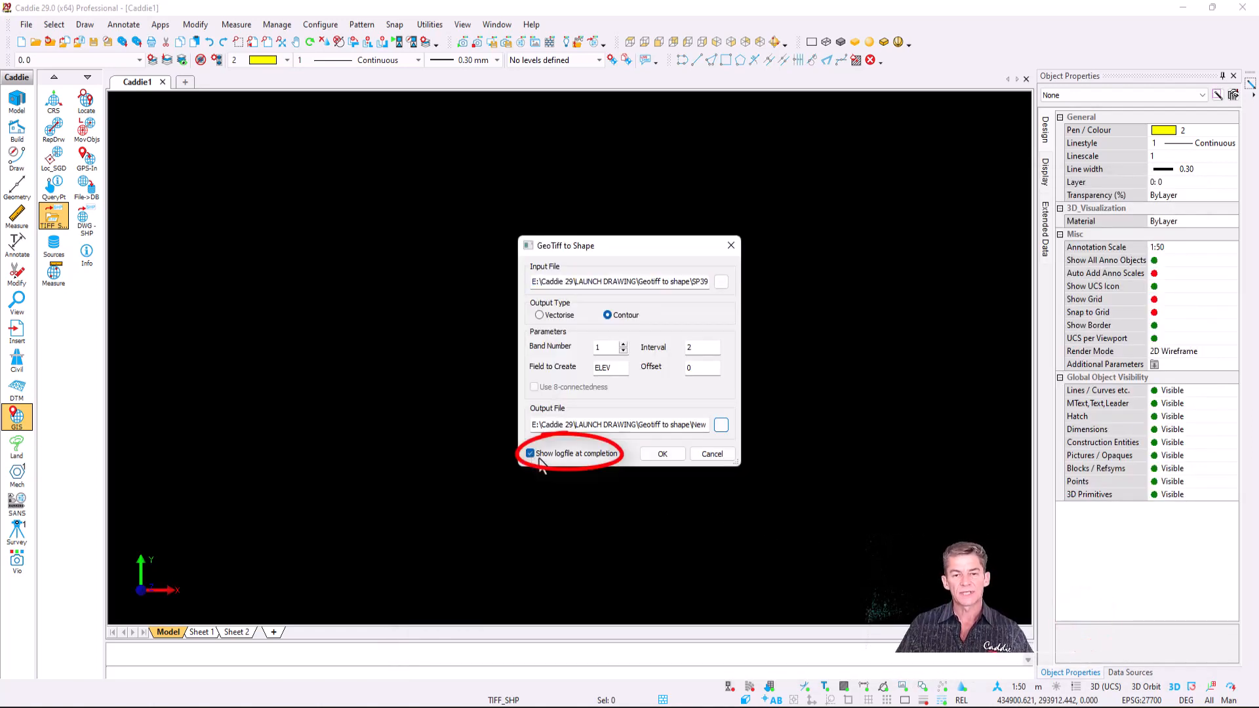
Run the GeoTIFF conversion to a shapefile and close its log file and completion notice.
click(661, 455)
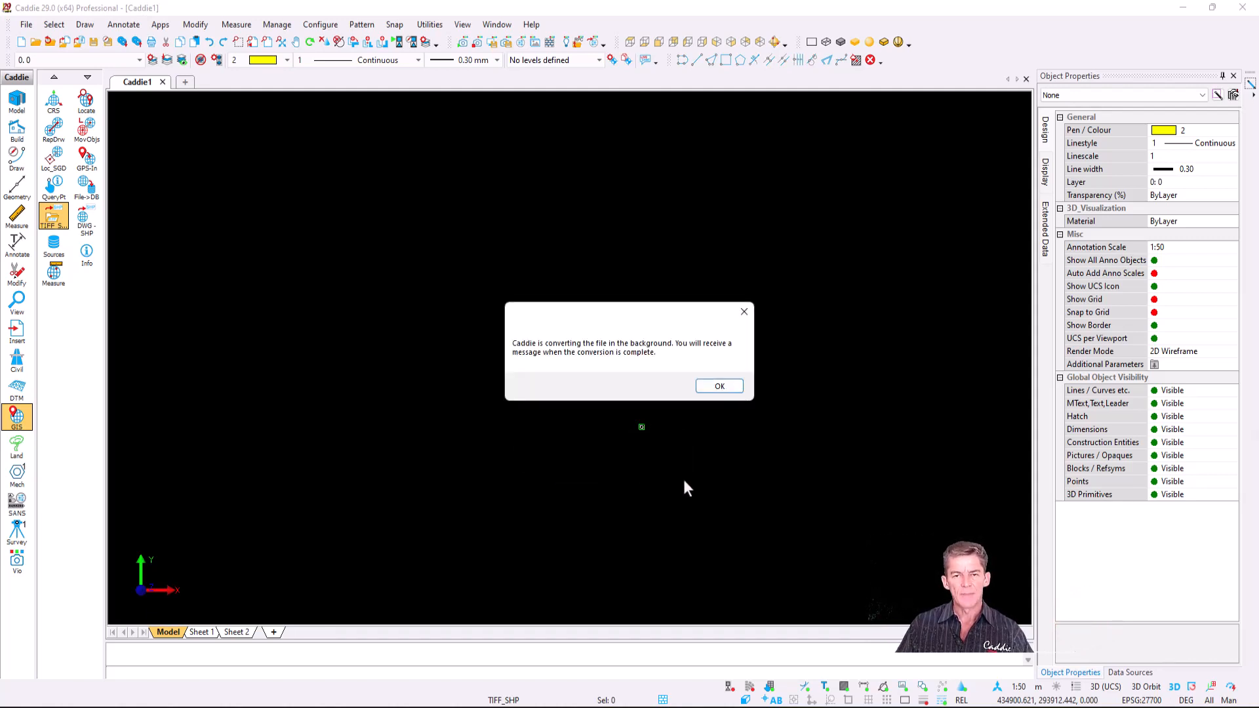
click(718, 386)
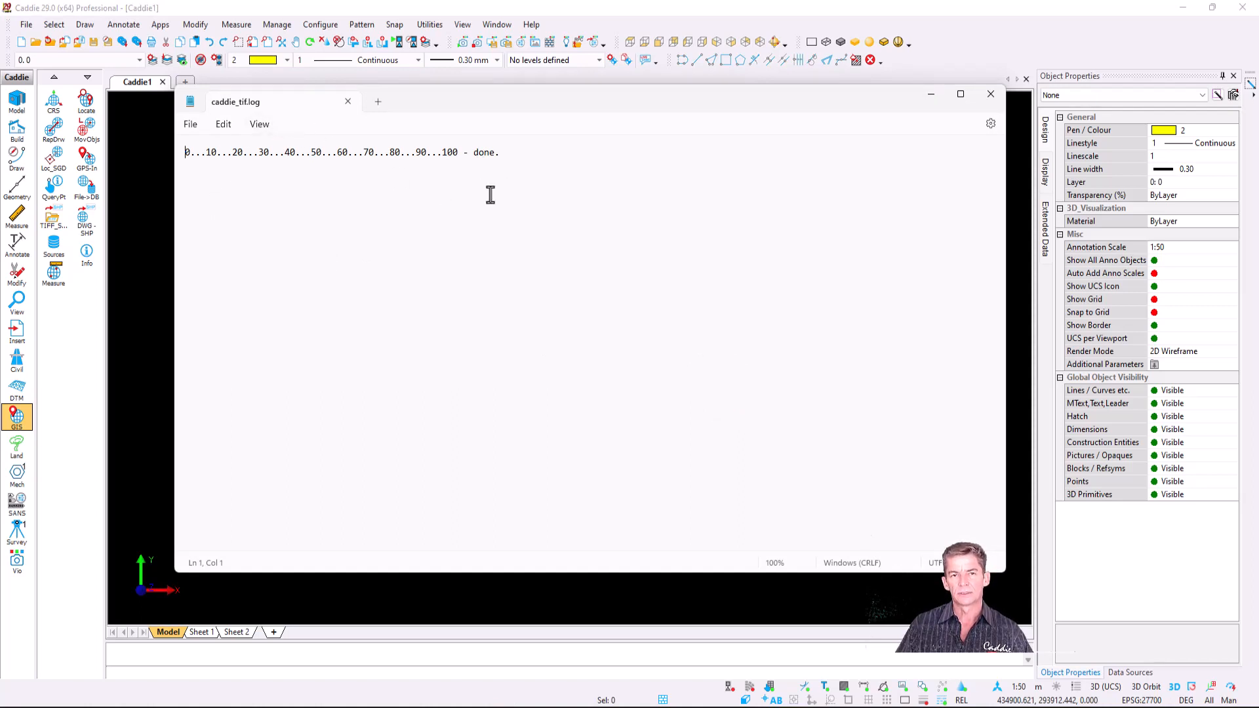
click(996, 97)
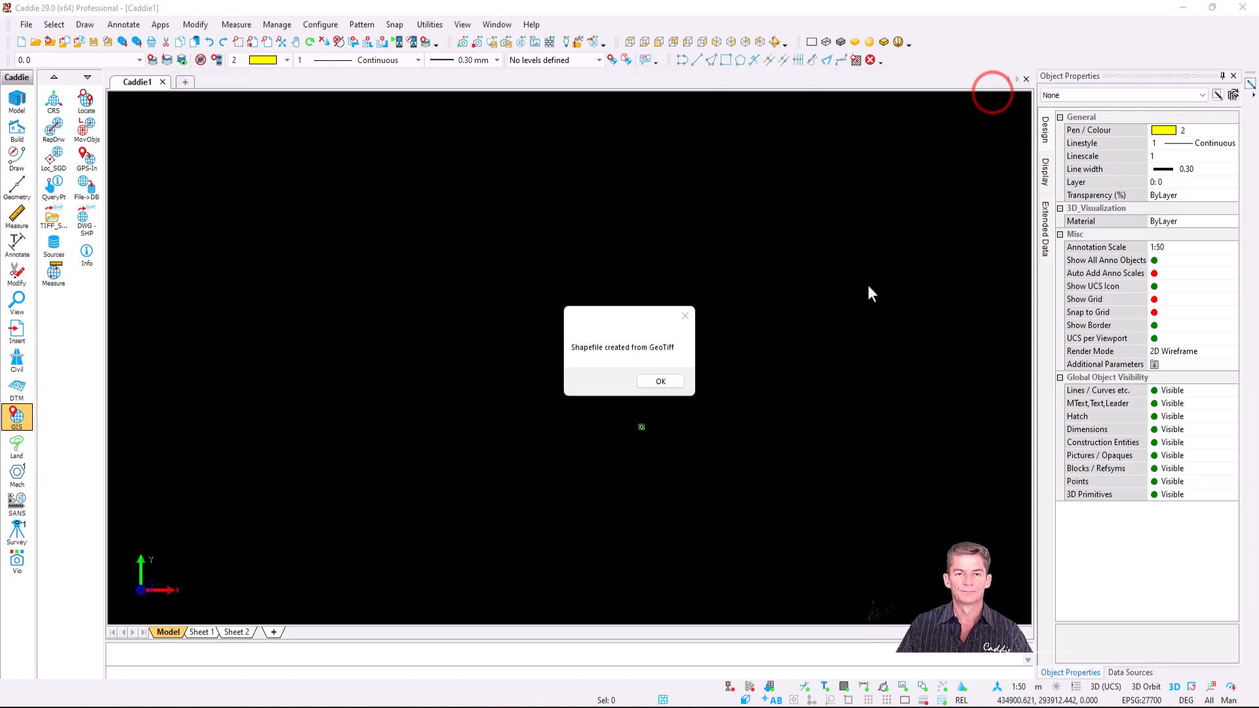
click(660, 382)
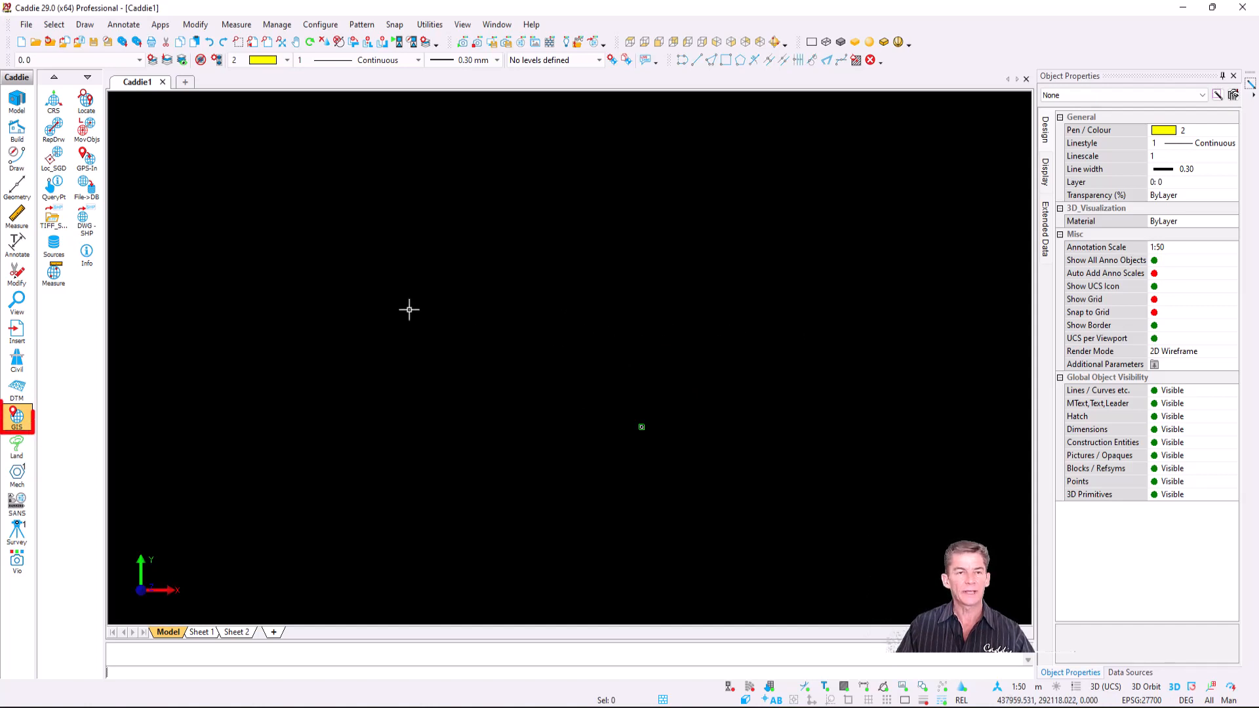
Add a new data source of type File and name it Nuneaton.
click(54, 245)
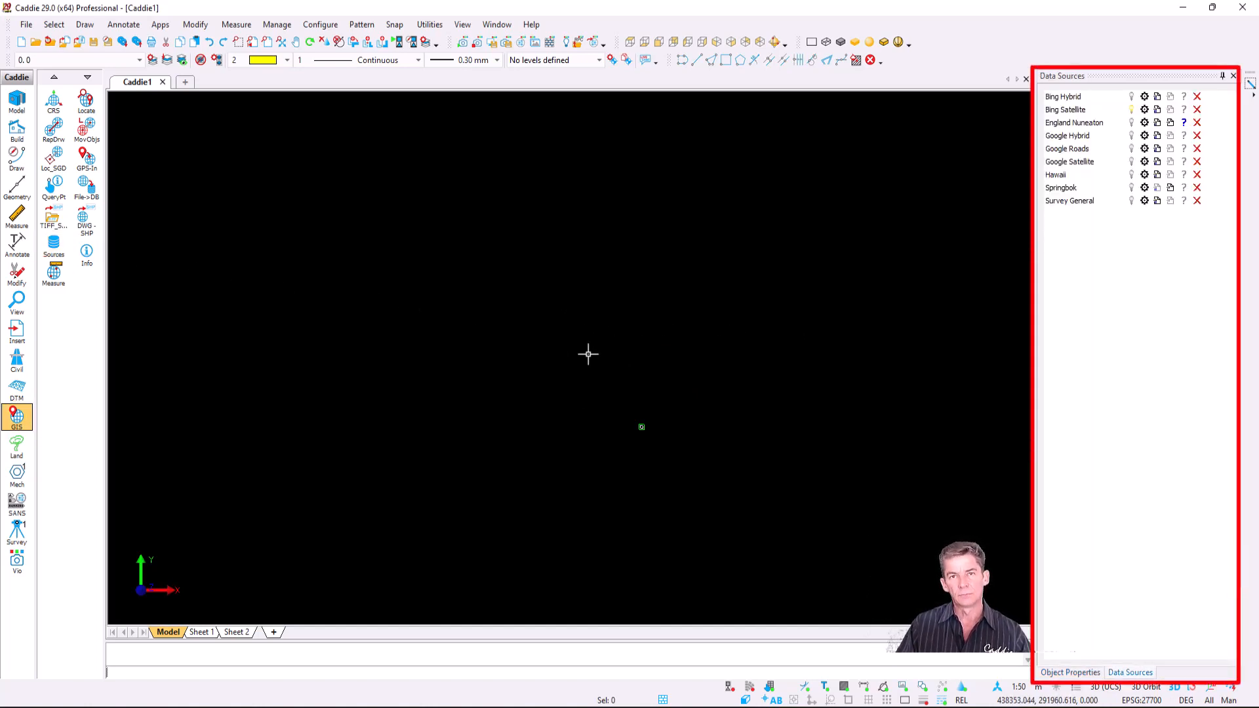
click(1065, 174)
right_click(1064, 175)
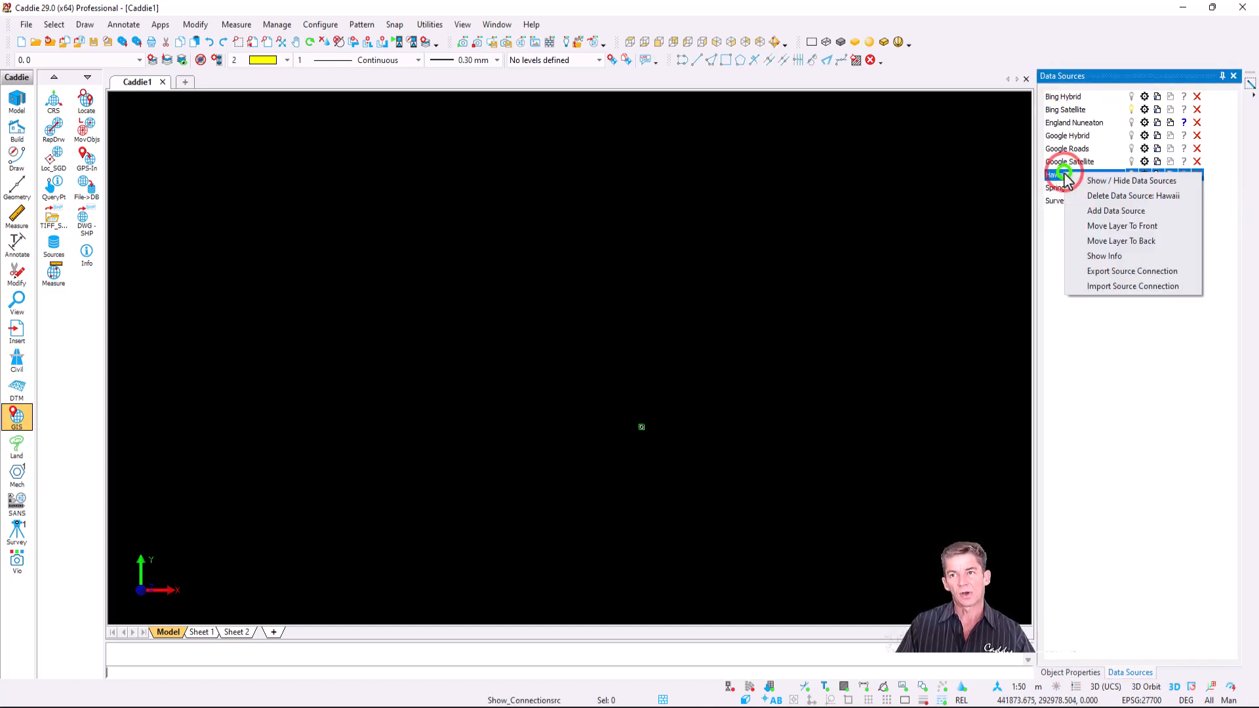
click(1117, 211)
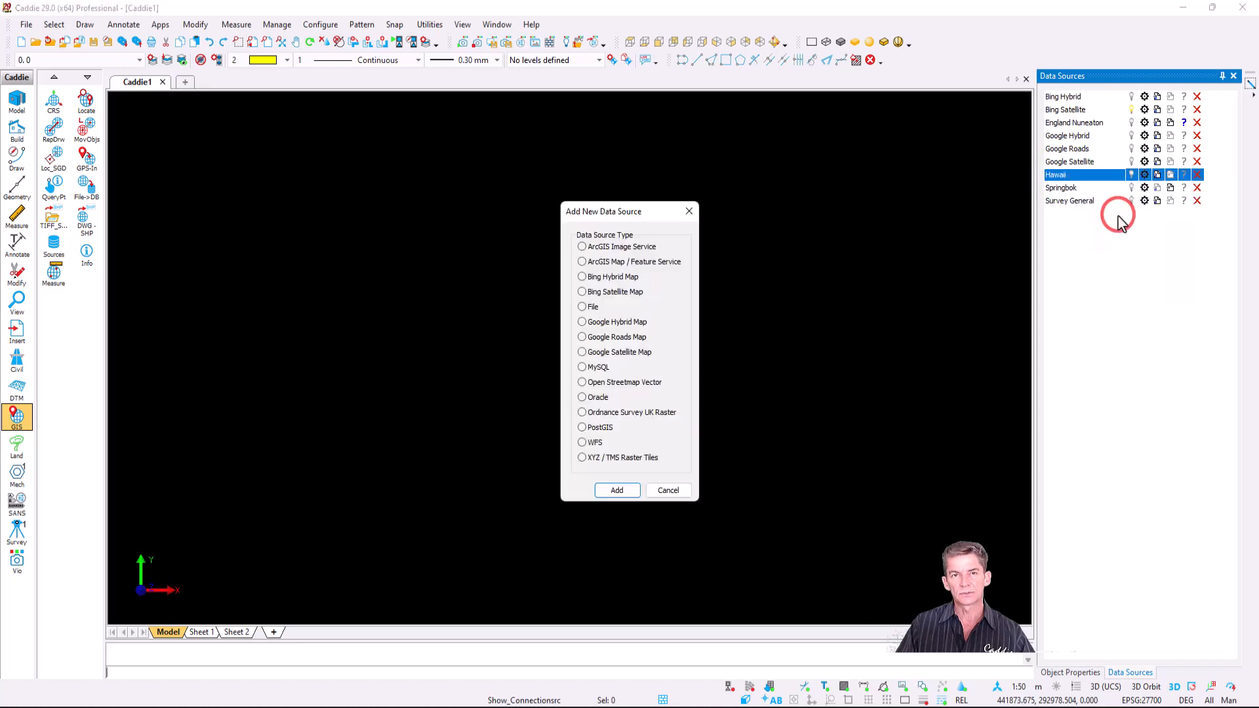
click(595, 309)
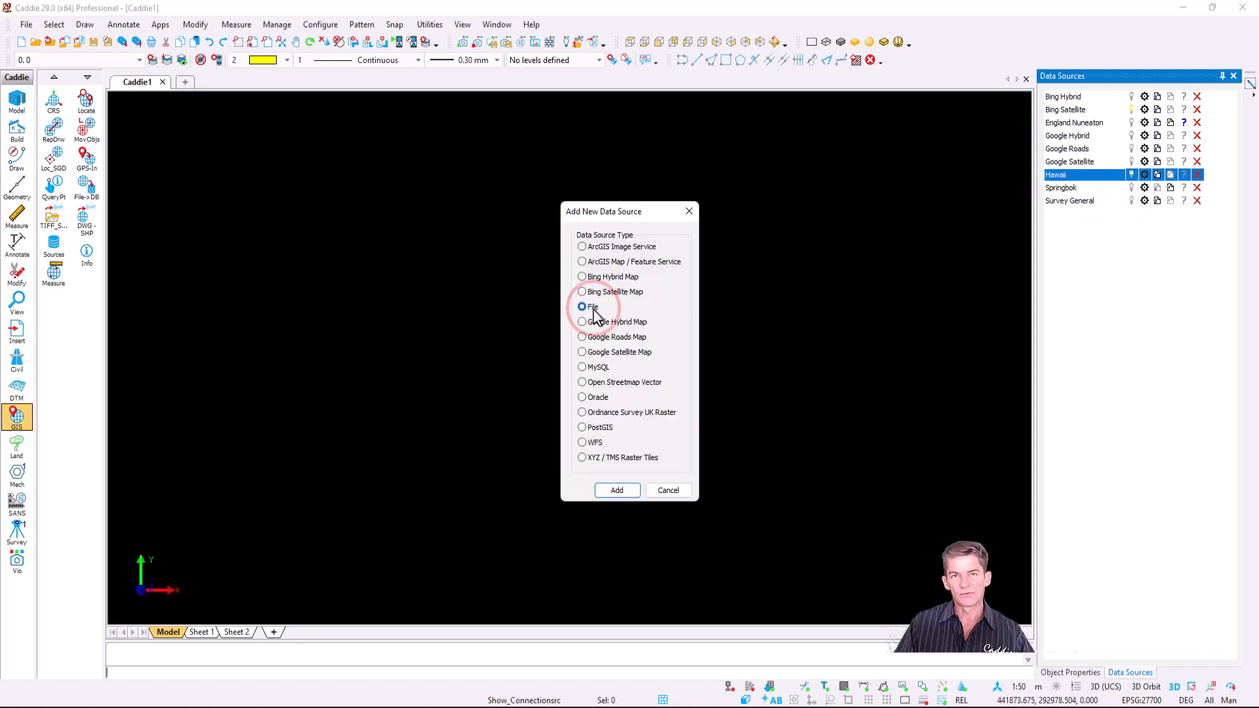
click(618, 491)
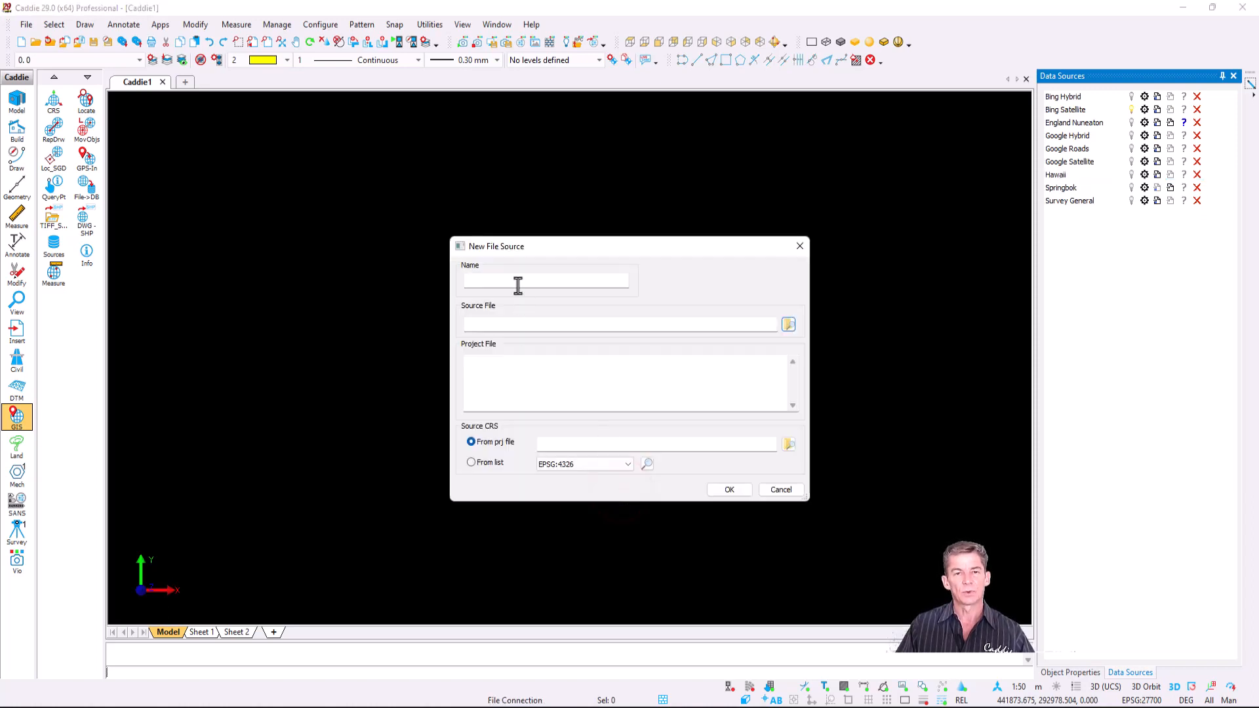
click(518, 280)
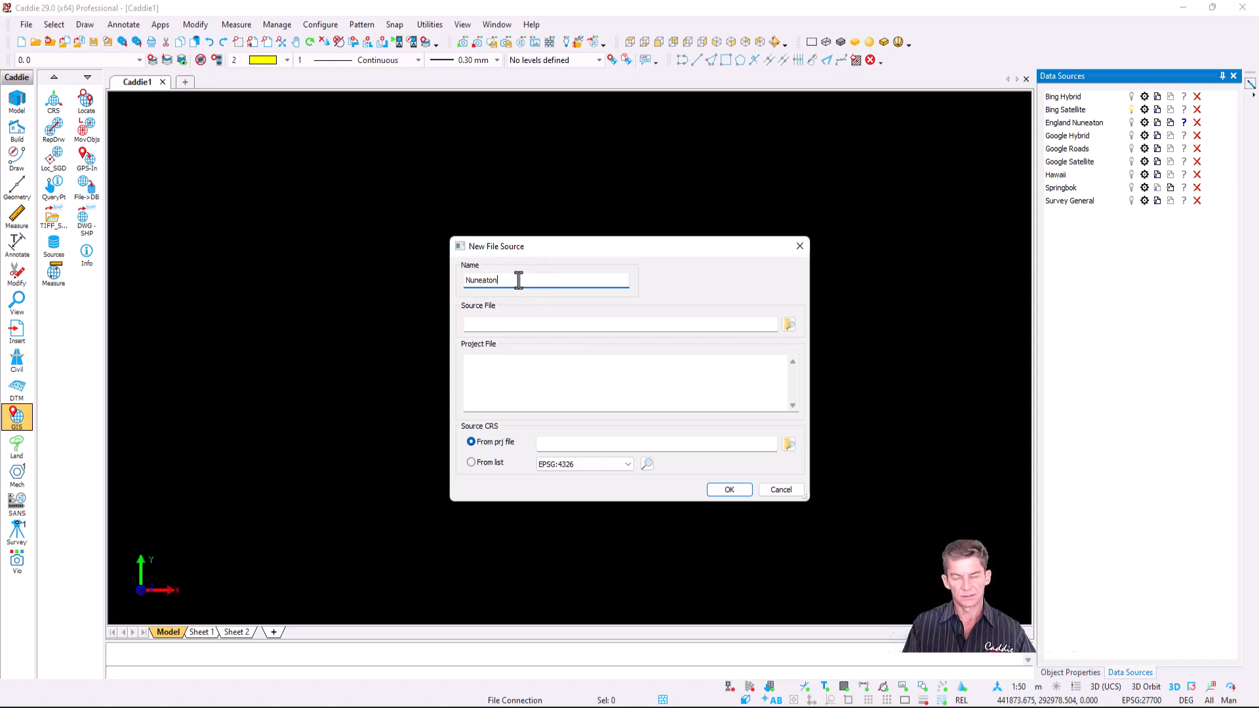
Set the Nuneaton source file to new shape.shp from the New folder, with its CRS from the prj file, and create the source.
click(788, 327)
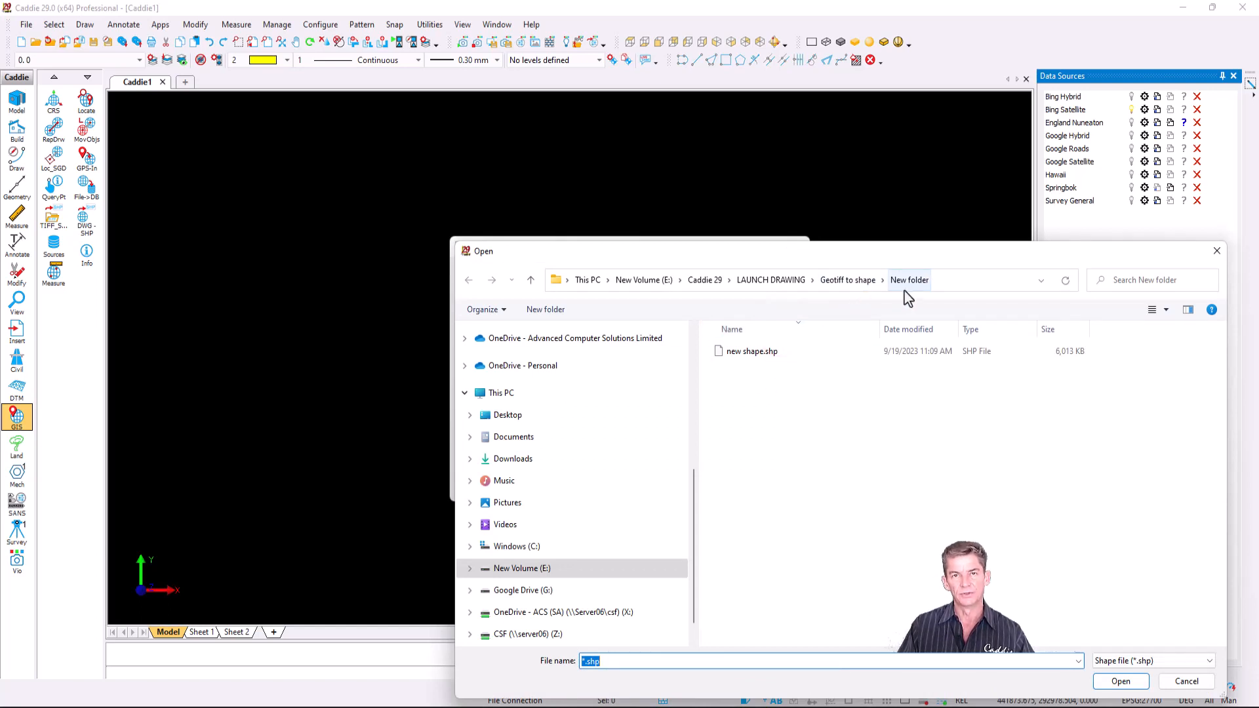
drag(698, 656, 582, 645)
text(*.*)
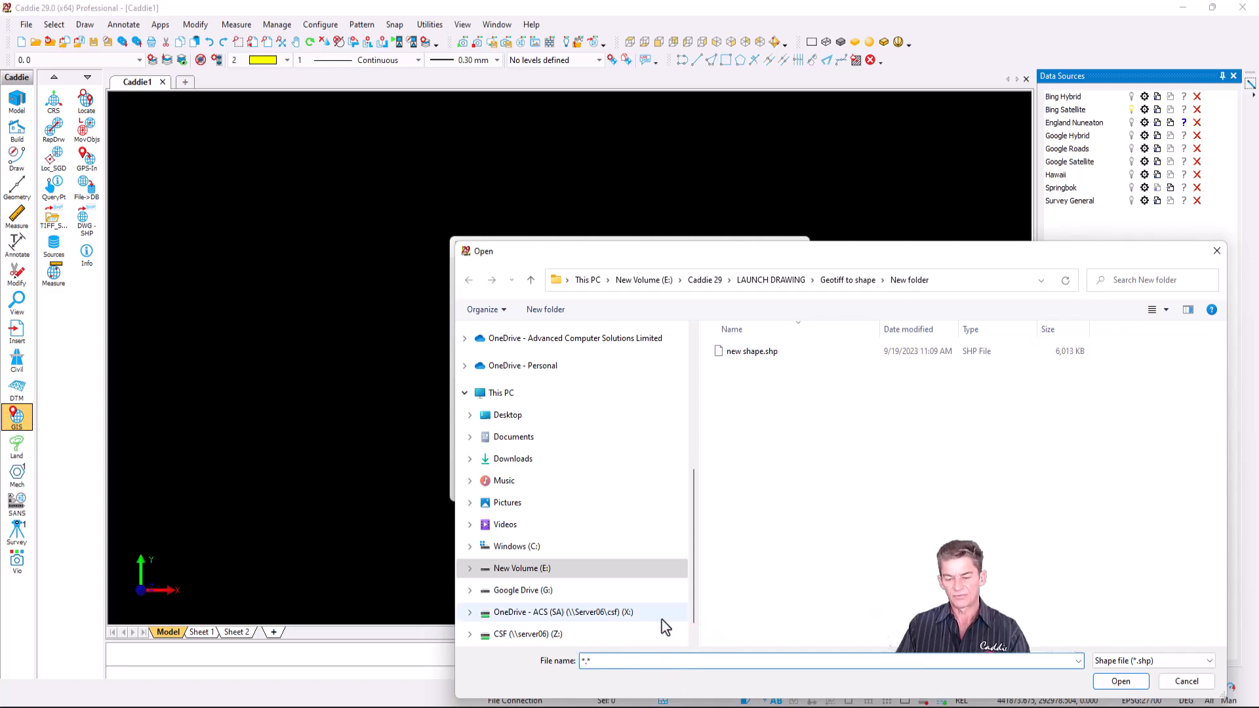
key(Return)
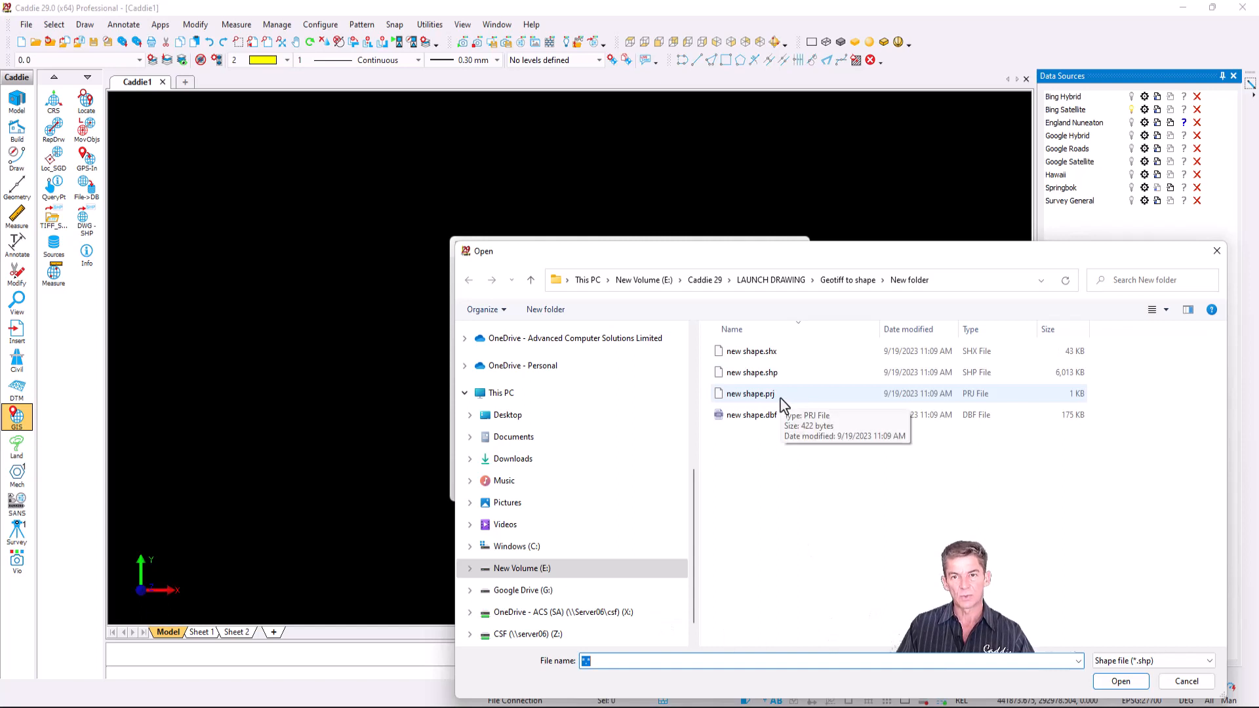
click(777, 372)
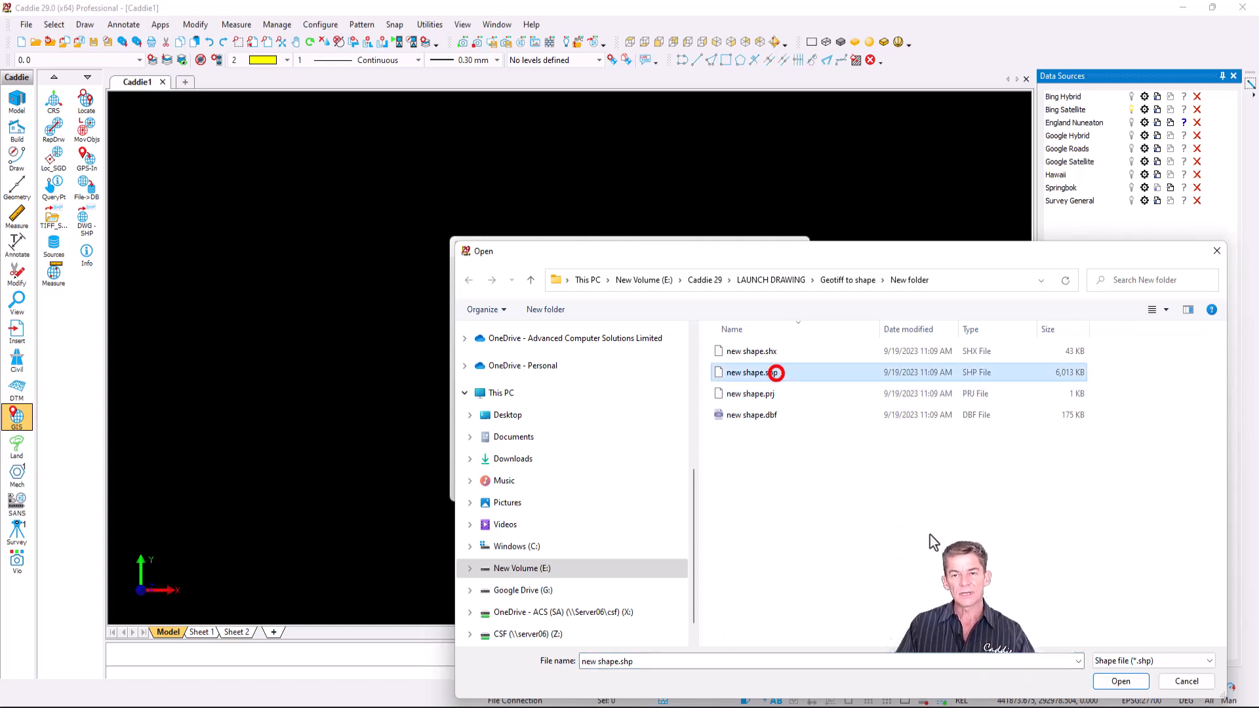
click(1121, 682)
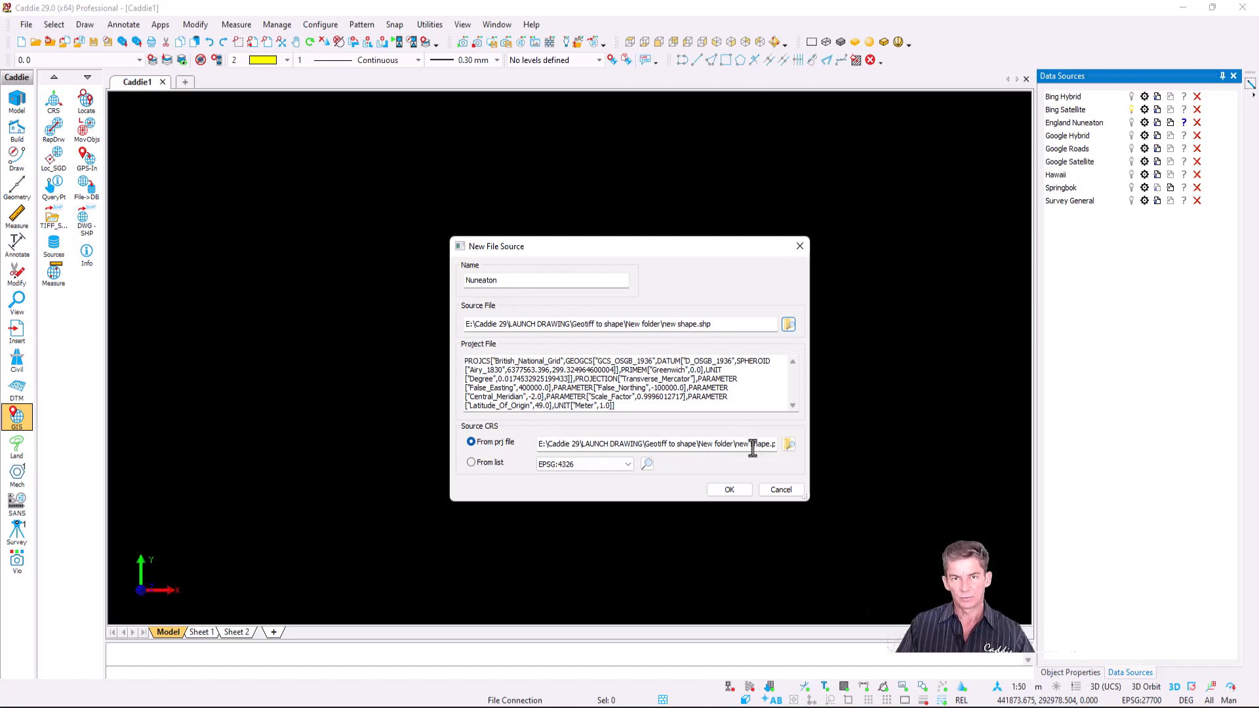
click(732, 491)
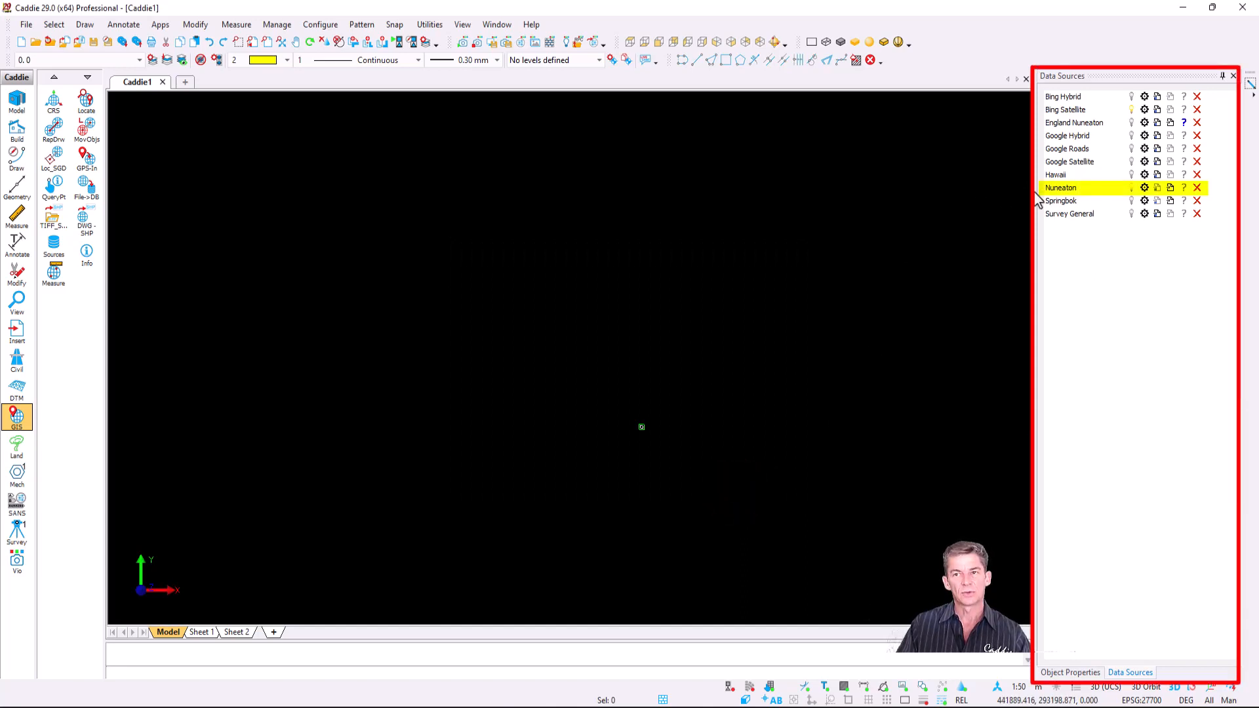
Set the drawing's coordinate reference system to EPSG:27700, OSGB 1936 / British National Grid.
click(54, 101)
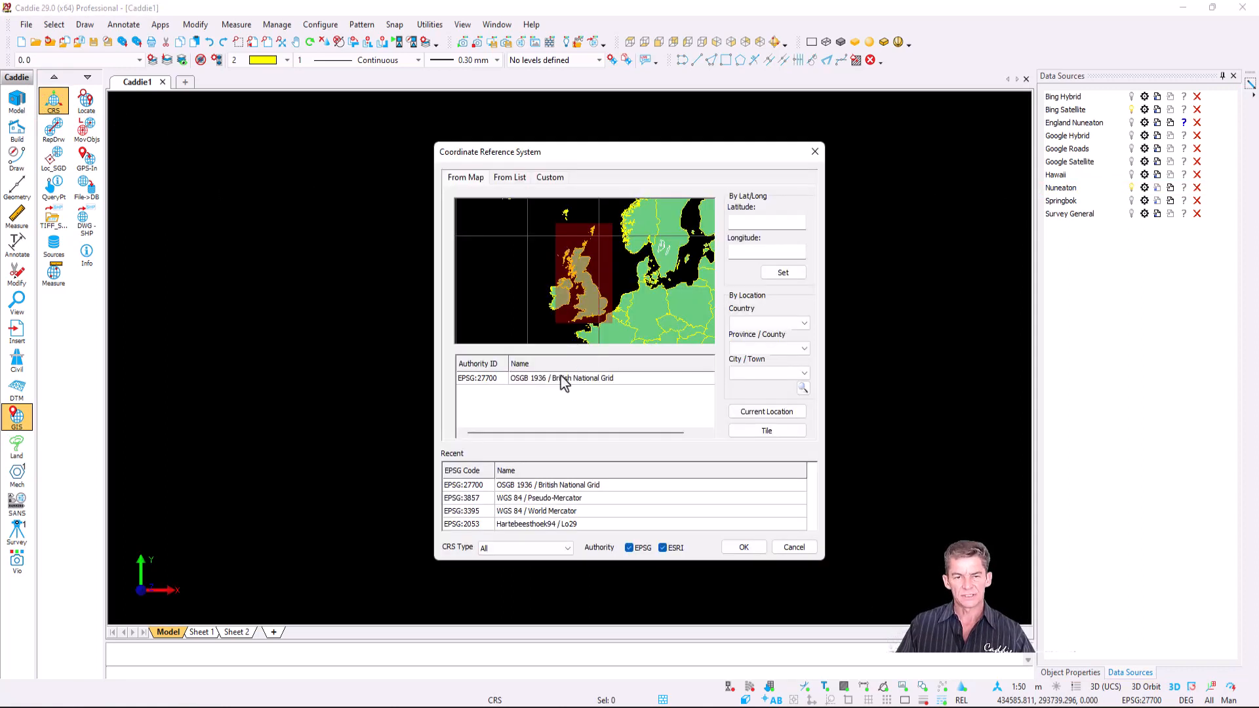
click(552, 380)
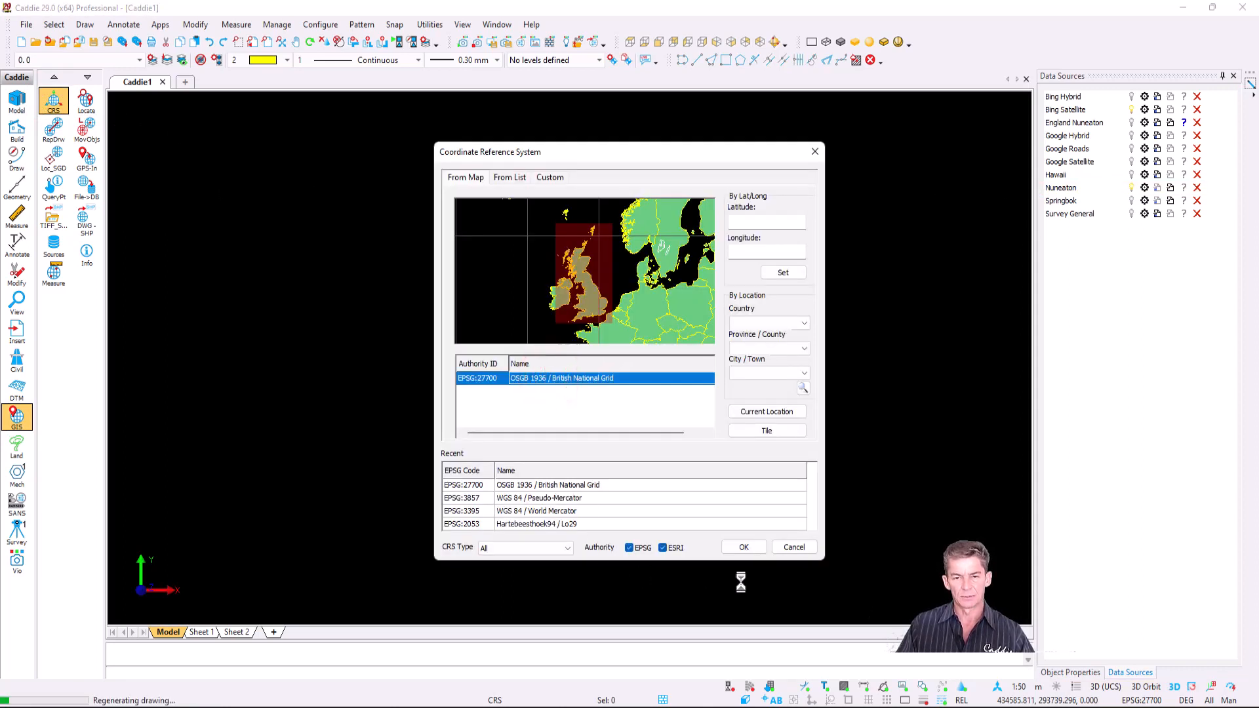
click(744, 548)
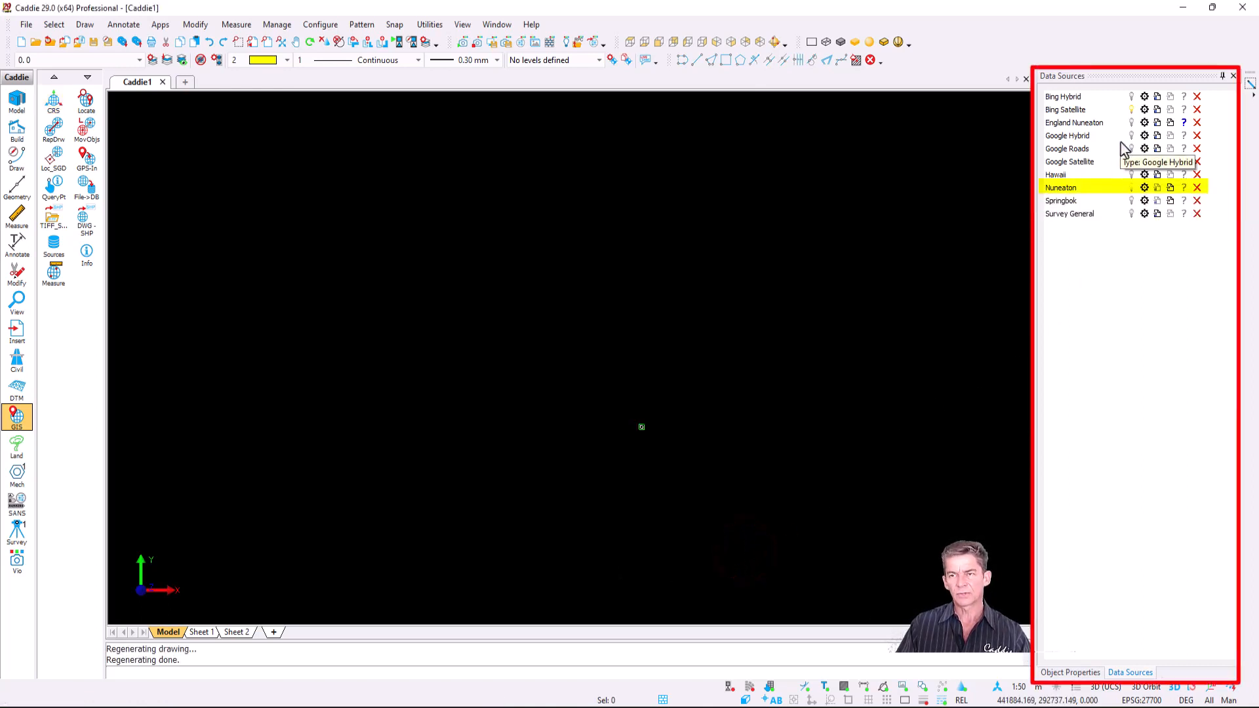
Load the Nuneaton data source's contours into the drawing.
click(1171, 188)
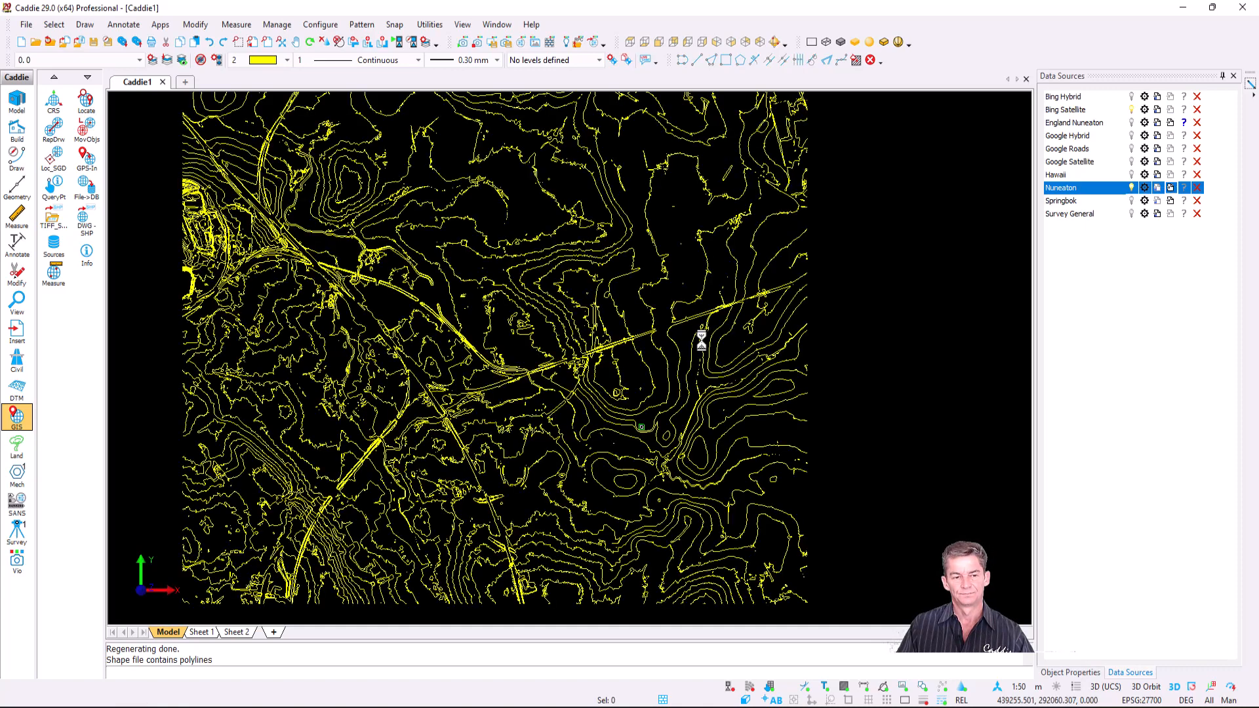
scroll(701, 341, down, 2)
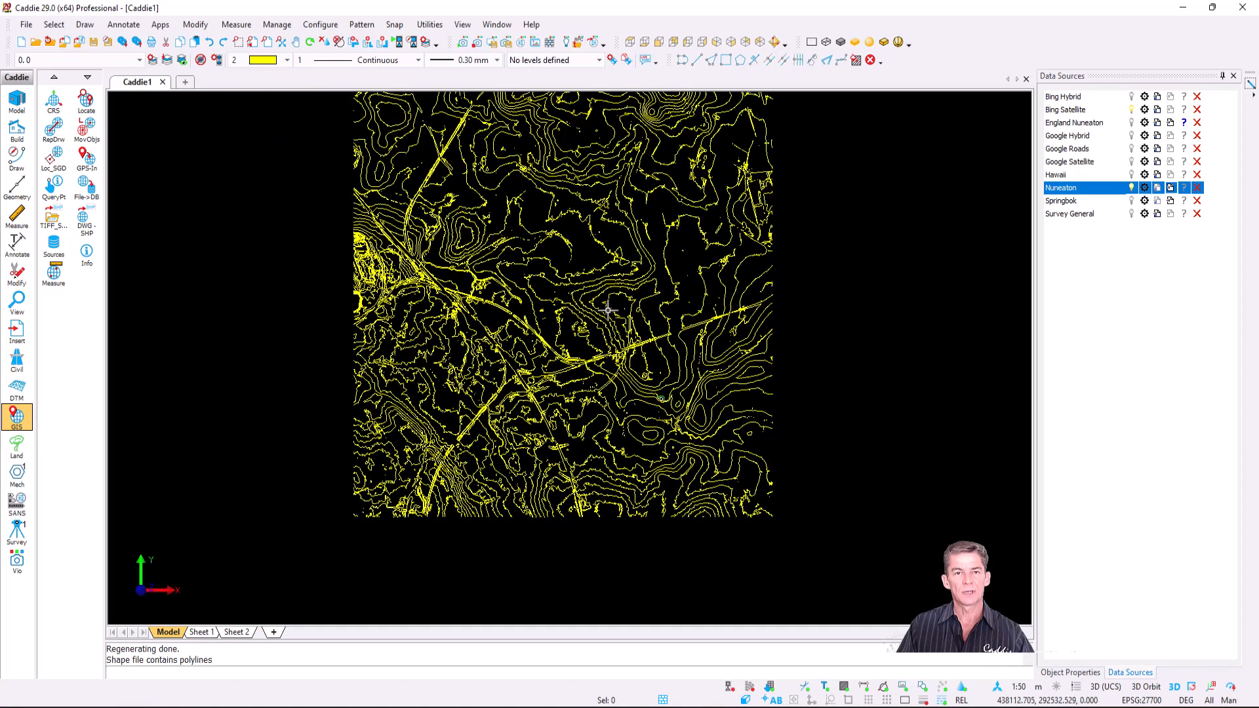
middle_drag(609, 312, 630, 385)
scroll(599, 396, up, 1)
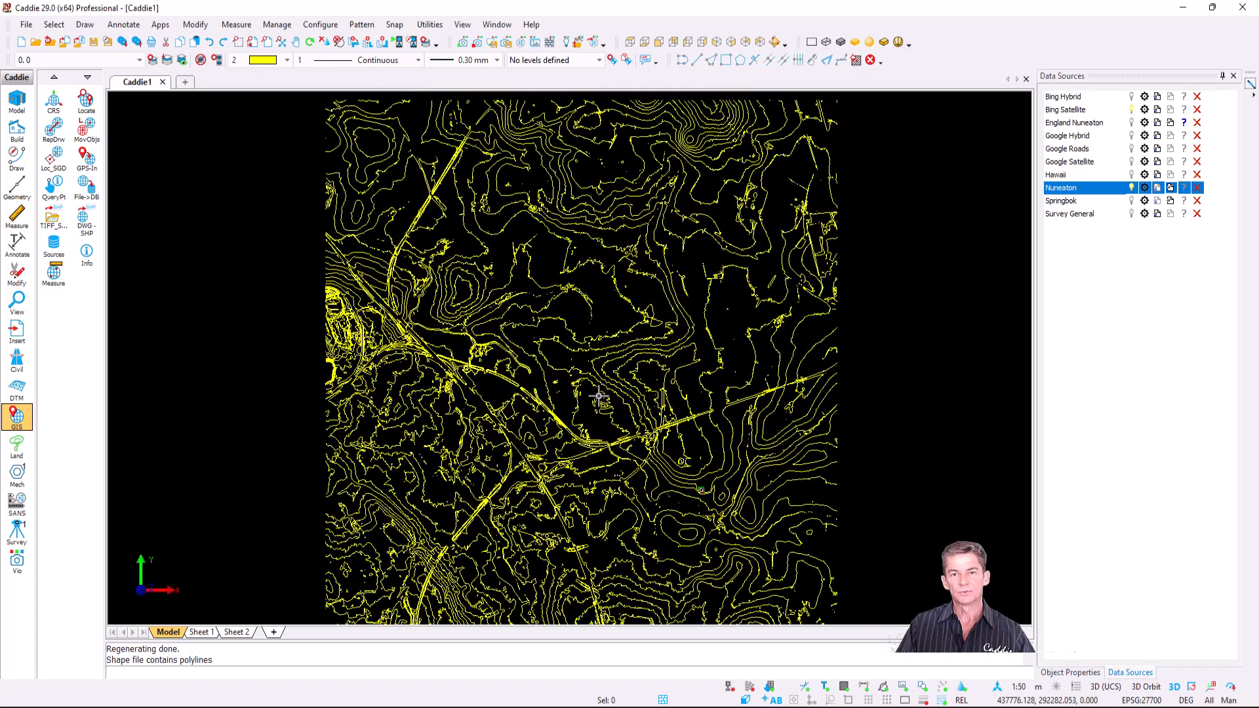
Select the large bean-shaped closed contour, check its object properties, and clear the selection.
scroll(657, 404, up, 6)
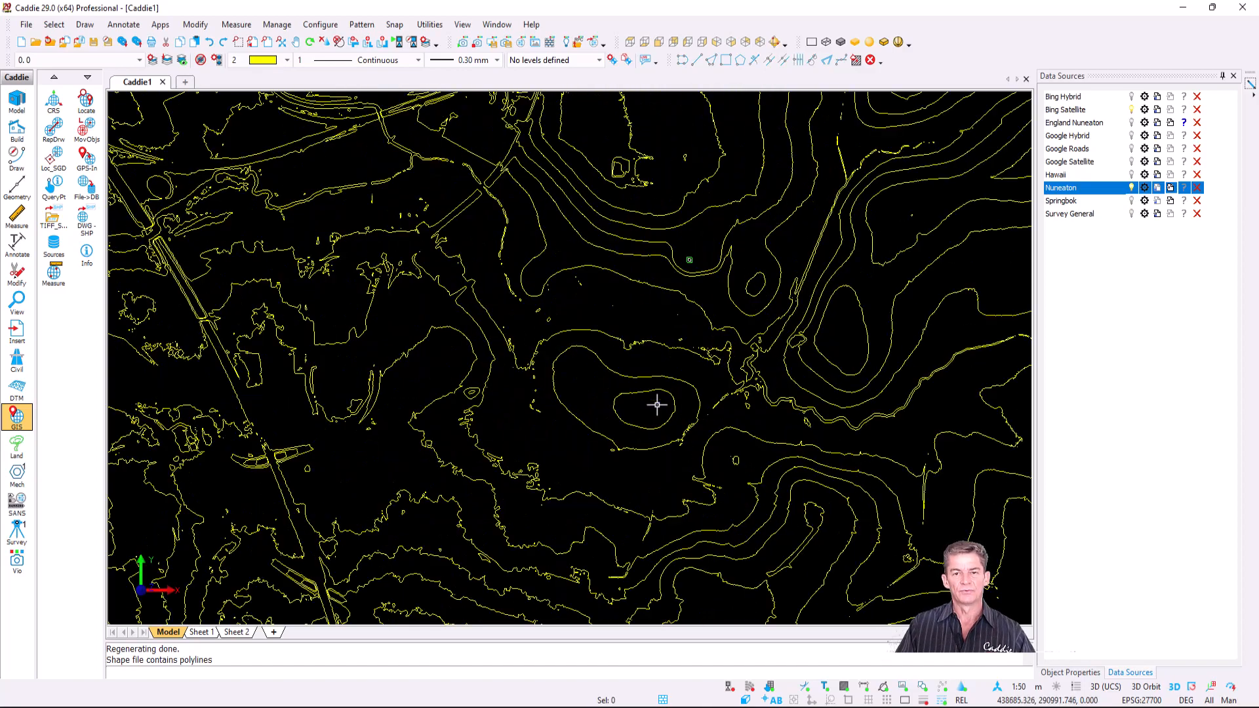
scroll(657, 405, up, 3)
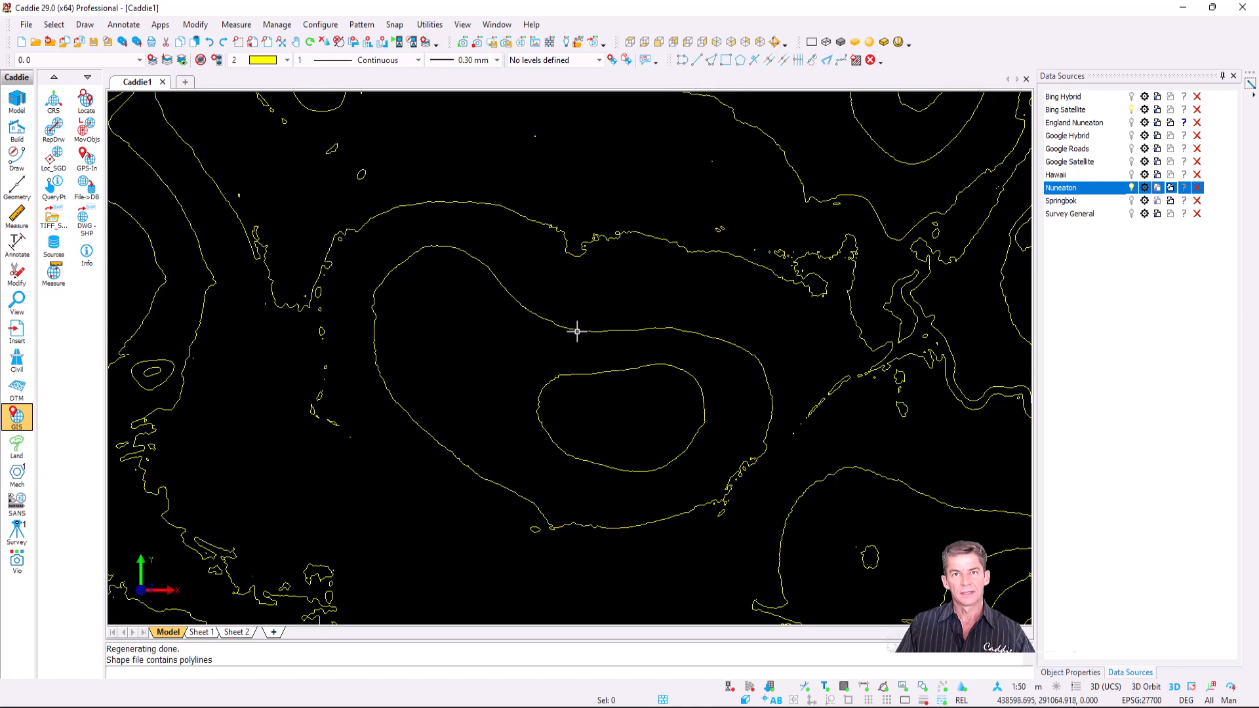
click(577, 330)
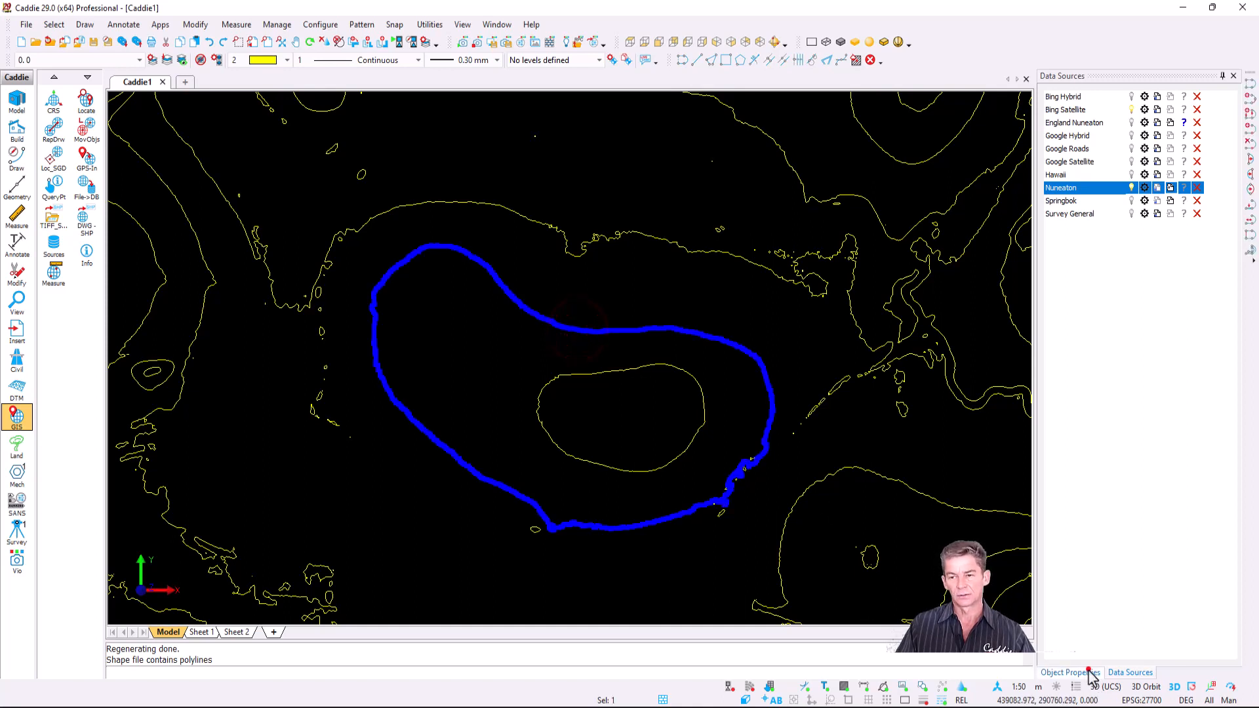
click(1090, 674)
key(Escape)
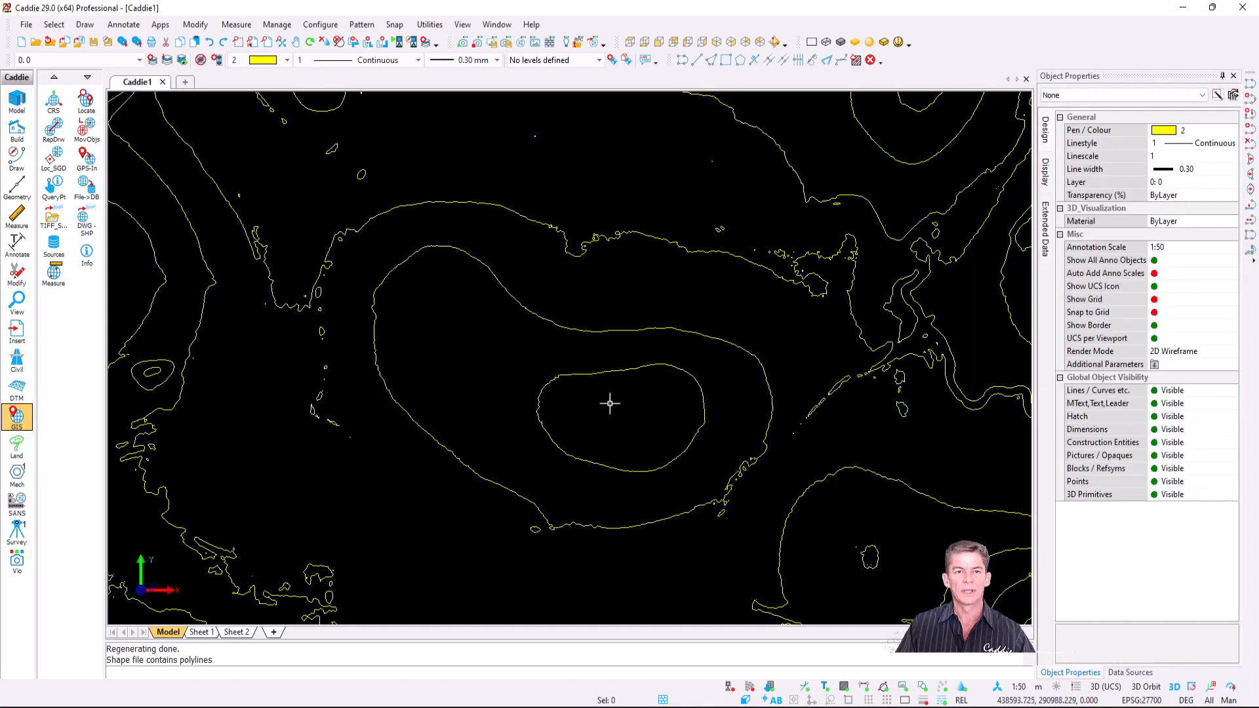
Query the GIS properties of the bean-shaped contour to check its elevation, and close the GIS Properties window.
click(596, 331)
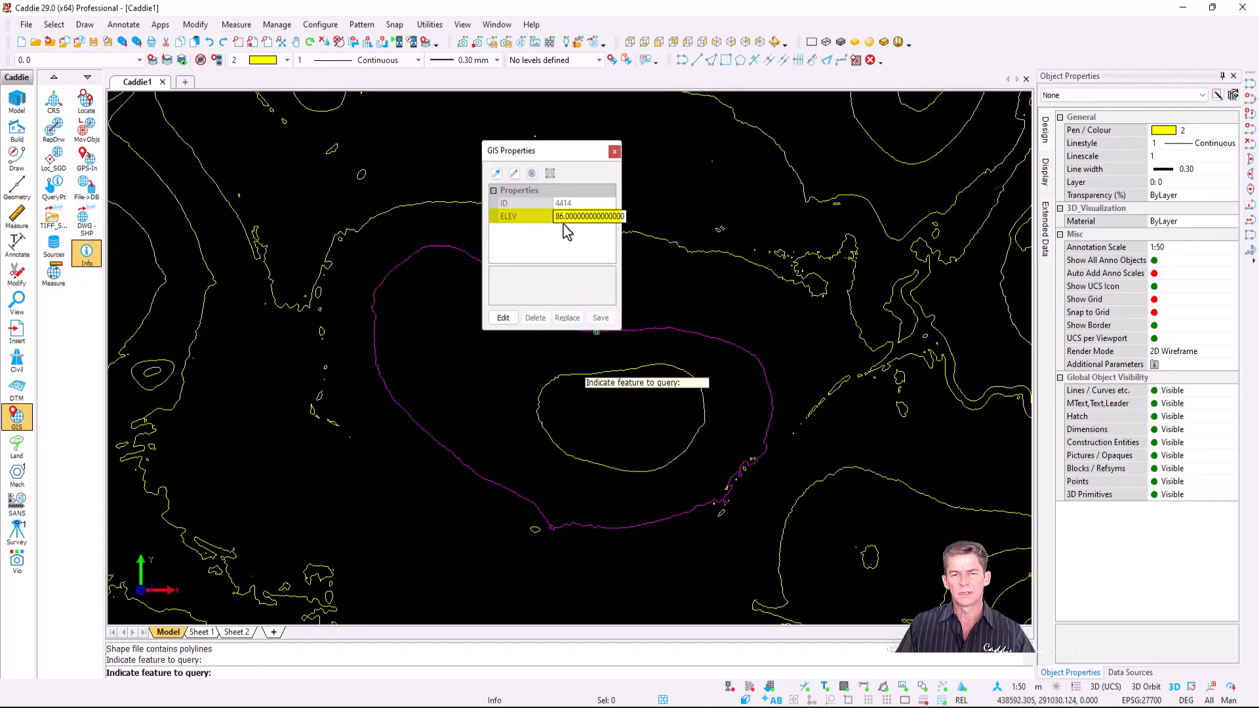
click(615, 154)
scroll(680, 345, down, 8)
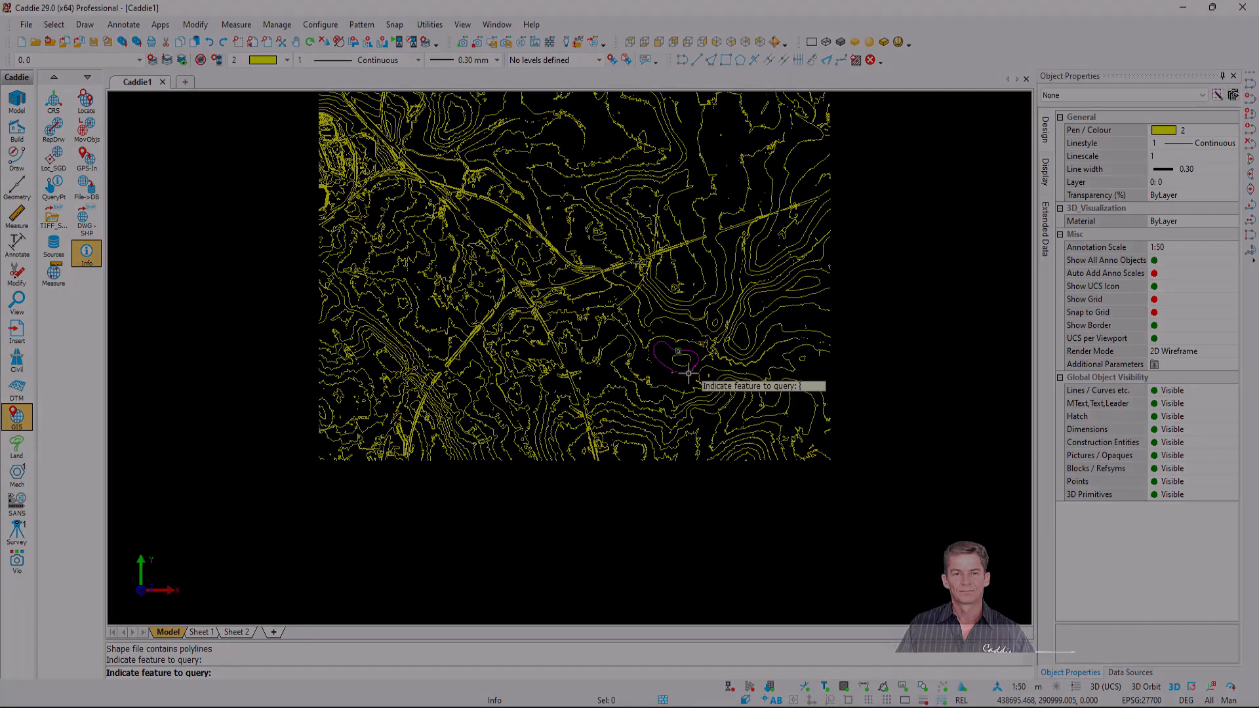